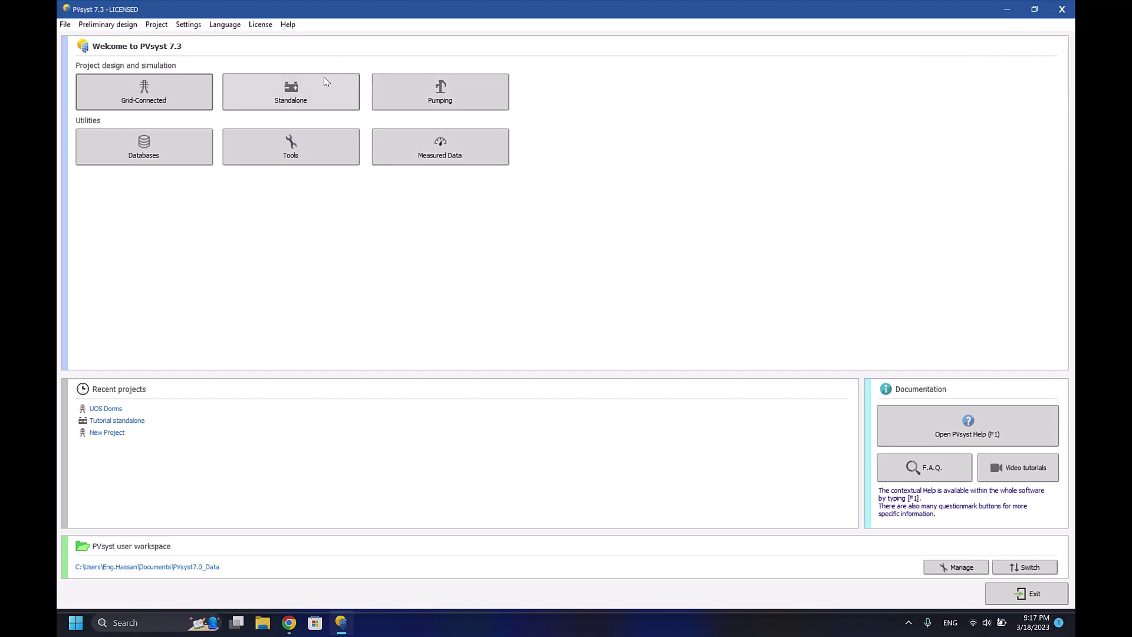
# Choose Standalone on the welcome screen to start a standalone system project.
pyautogui.click(293, 98)
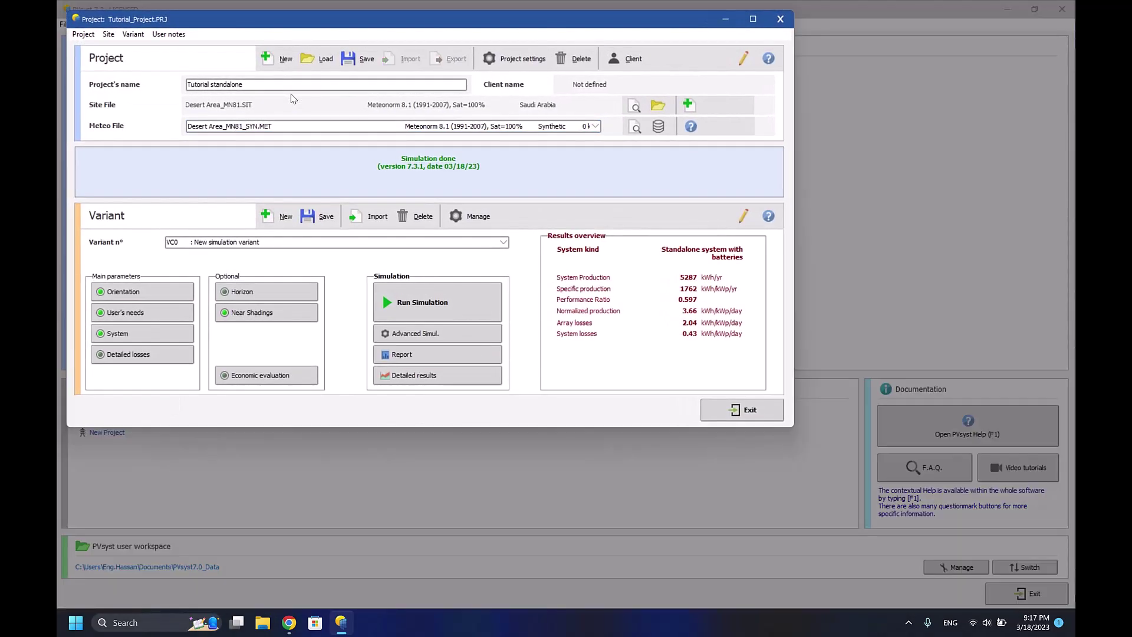
# Create a blank New Project and clear its name so it can become 'small tutorial'.
pyautogui.click(280, 59)
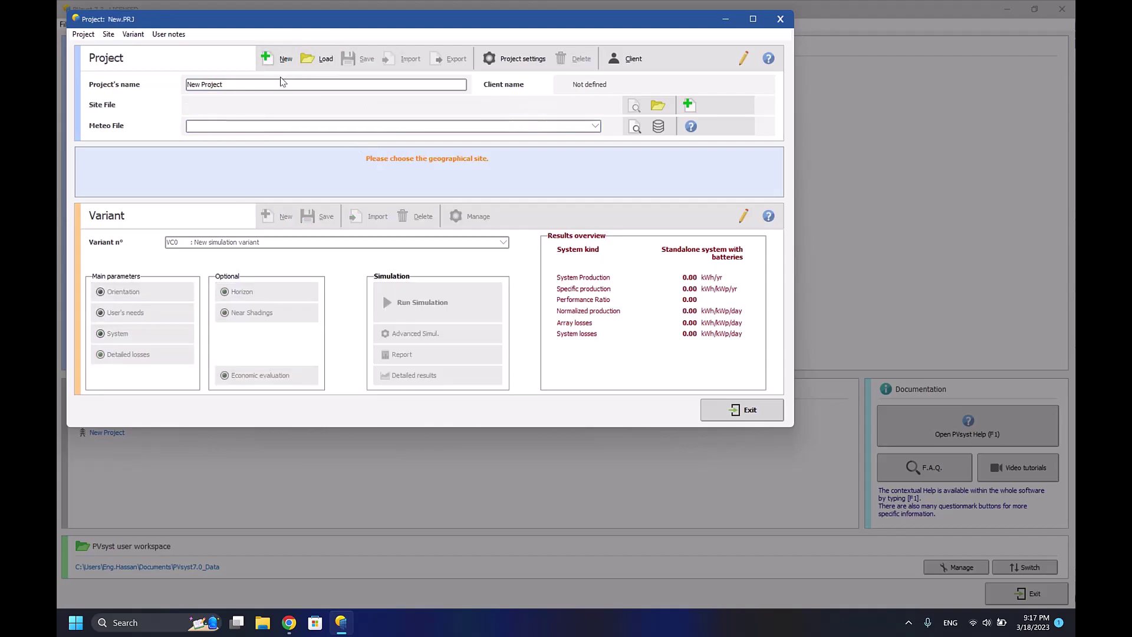
pyautogui.doubleClick(271, 84)
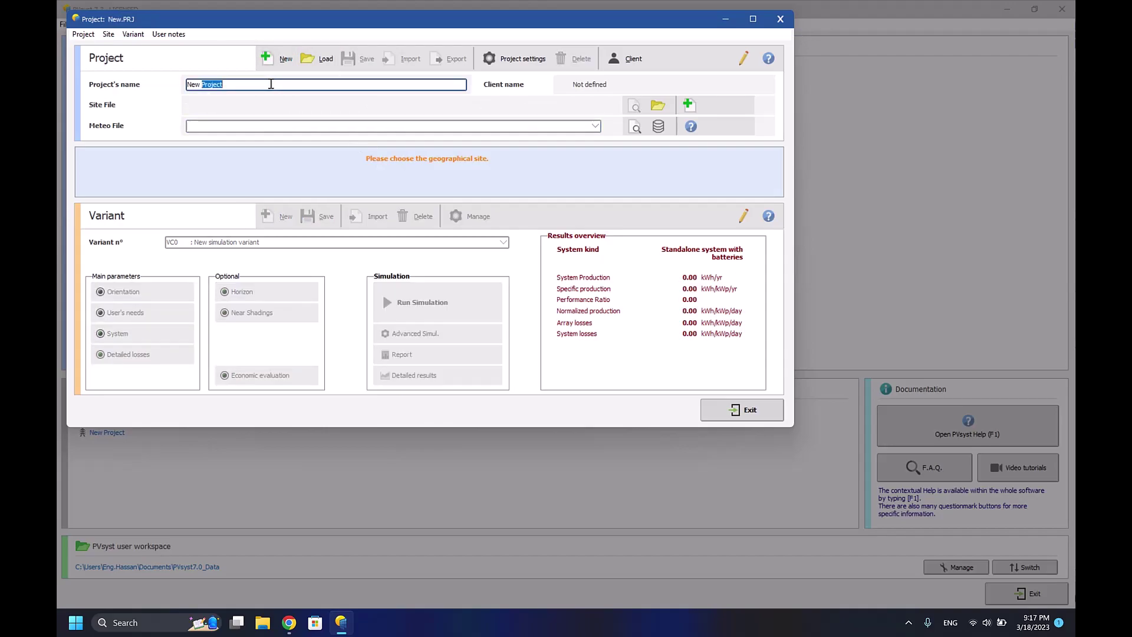
pyautogui.hotkey('ctrl', 'a')
pyautogui.press('BackSpace')
# Add a new site file and pick a map point just south-west of Darling.
pyautogui.click(688, 105)
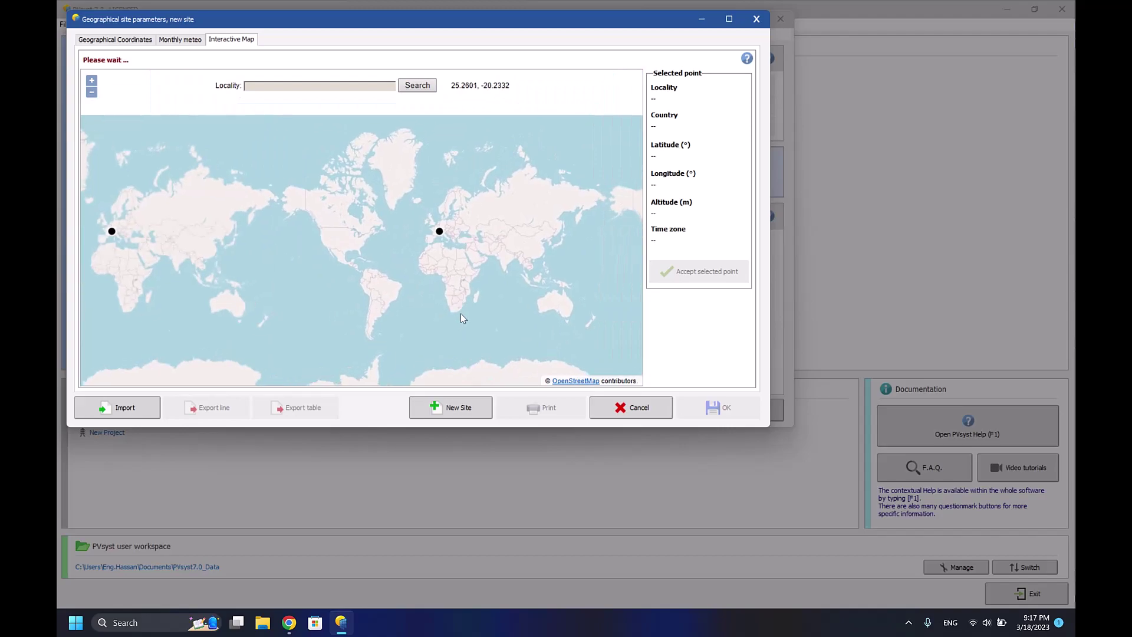
pyautogui.scroll(2, 460, 316)
pyautogui.scroll(-1, 461, 316)
pyautogui.scroll(-1, 460, 189)
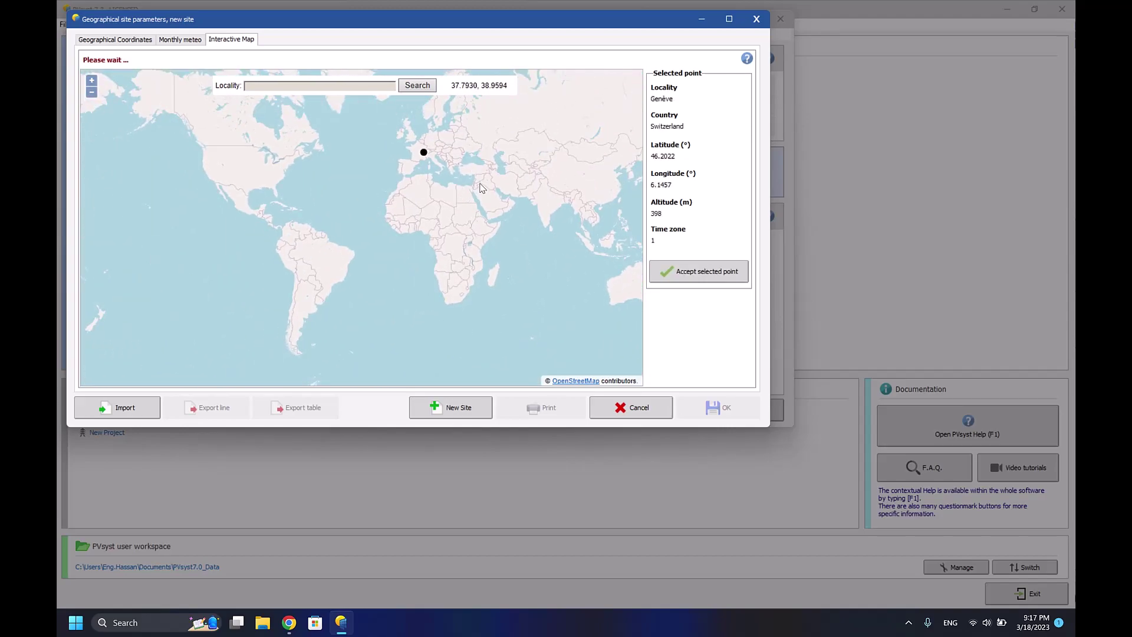
pyautogui.scroll(2, 446, 312)
pyautogui.scroll(1, 448, 289)
pyautogui.scroll(1, 447, 288)
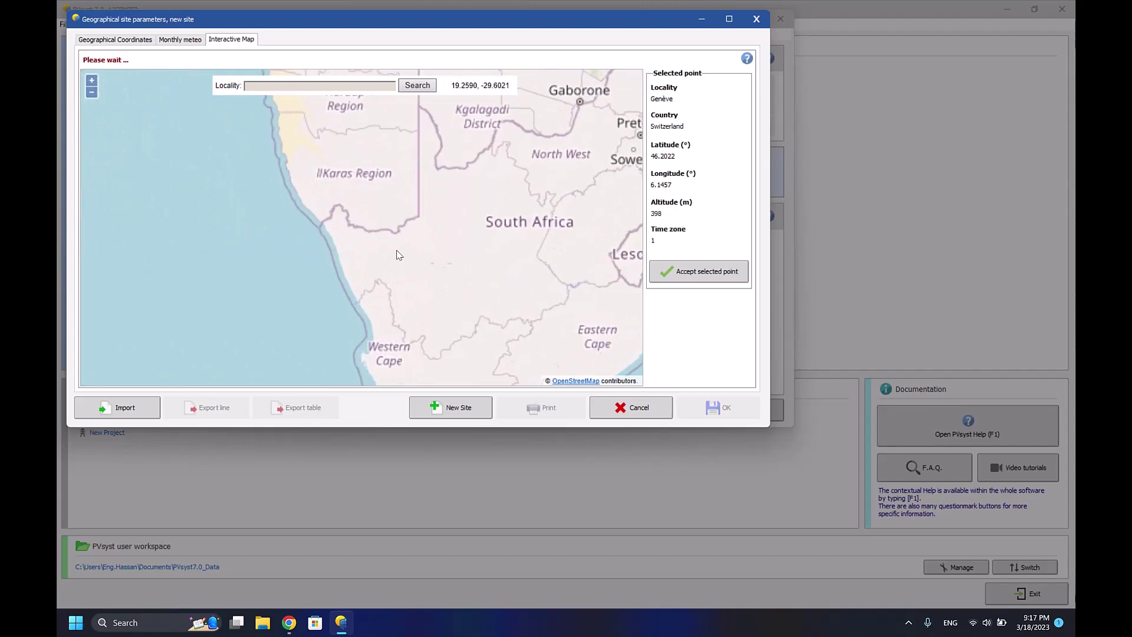
pyautogui.scroll(1, 387, 245)
pyautogui.scroll(1, 349, 149)
pyautogui.scroll(1, 349, 149)
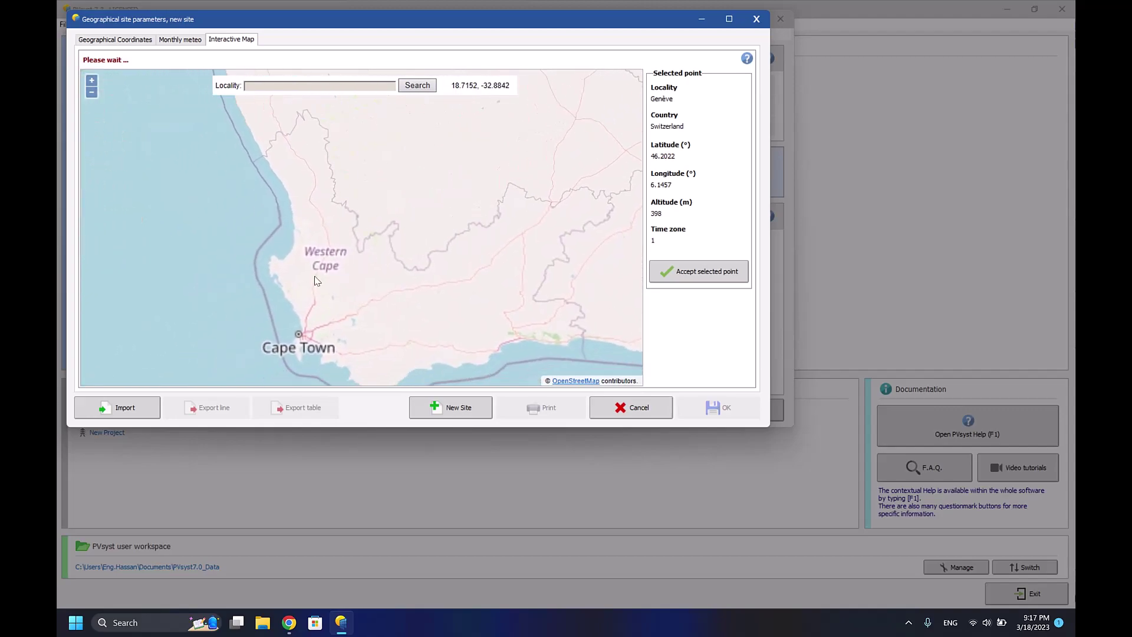
pyautogui.scroll(1, 323, 181)
pyautogui.scroll(1, 304, 206)
pyautogui.scroll(1, 304, 206)
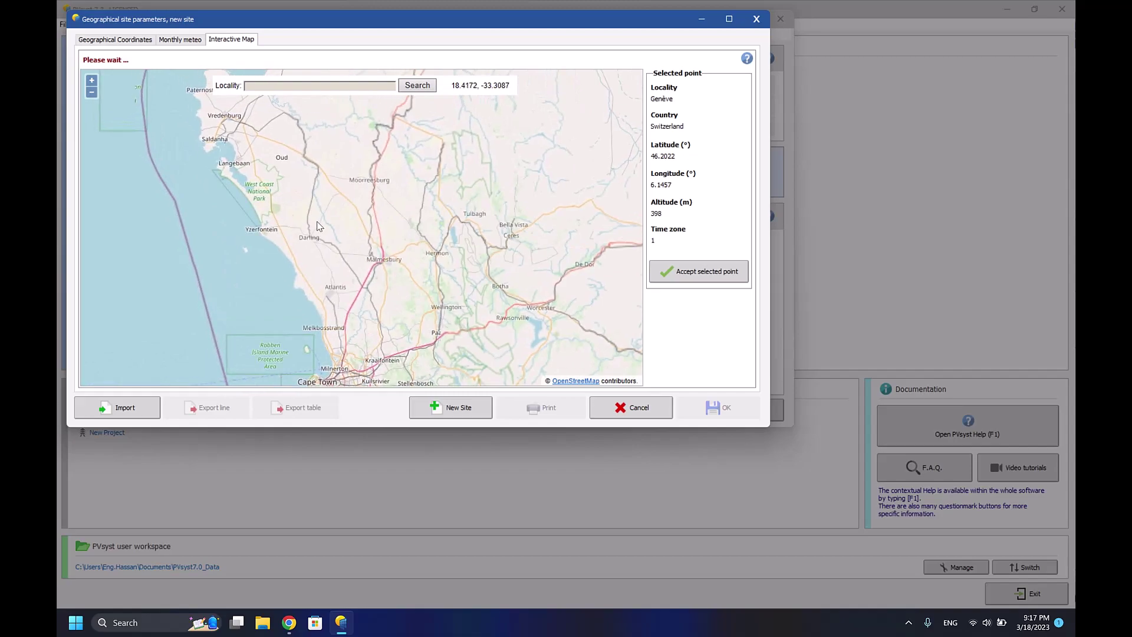
pyautogui.scroll(1, 301, 230)
pyautogui.scroll(1, 297, 256)
pyautogui.scroll(1, 395, 264)
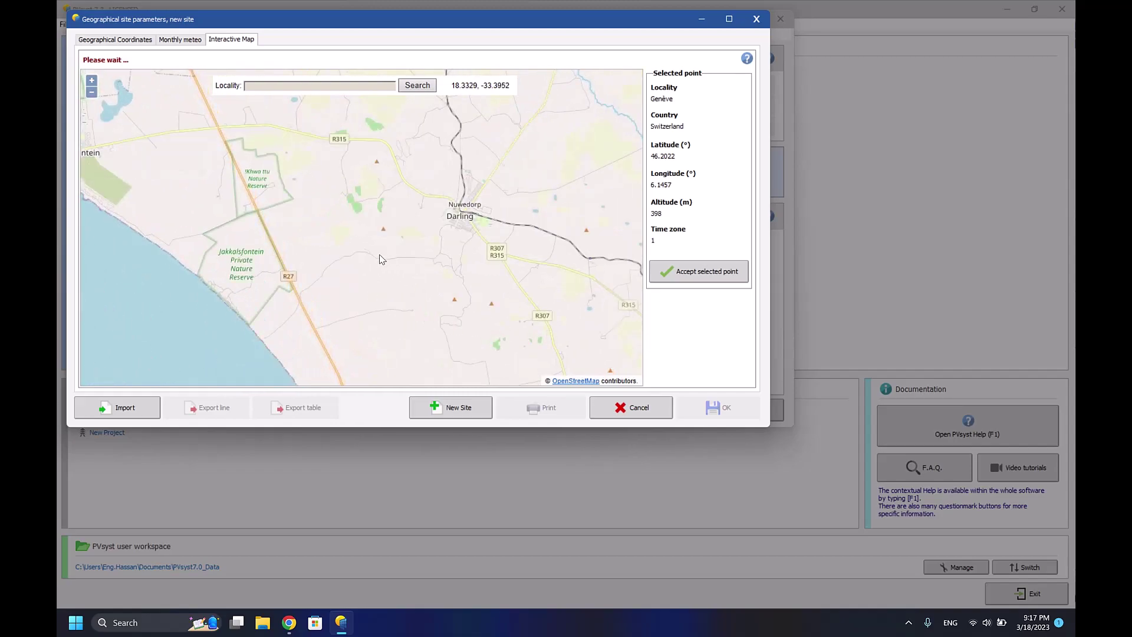
pyautogui.scroll(1, 387, 301)
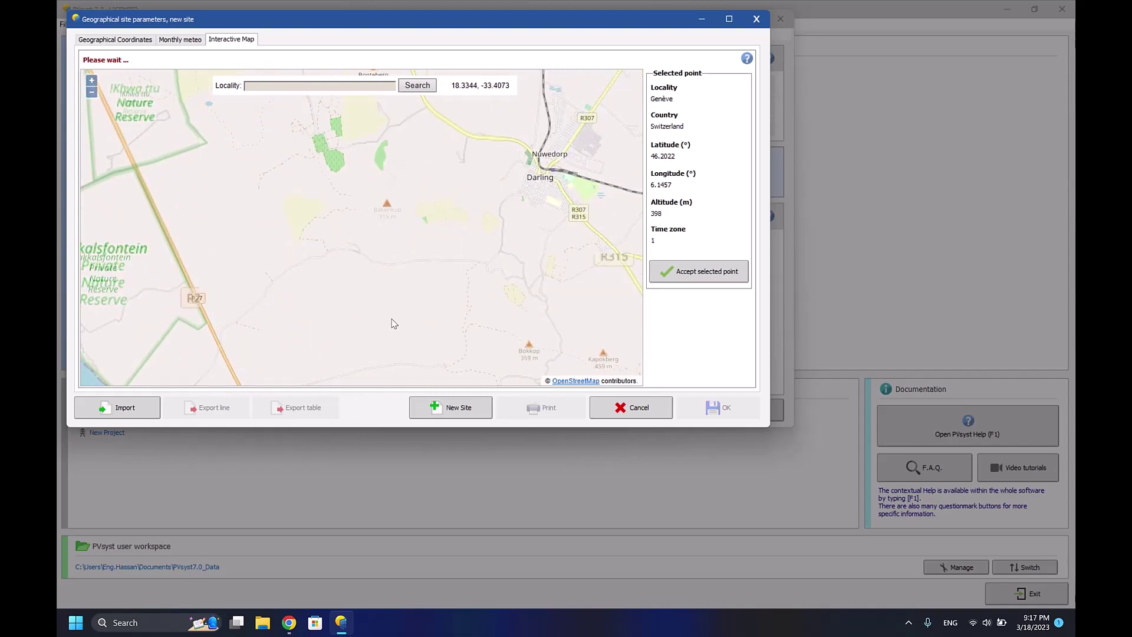
pyautogui.click(389, 300)
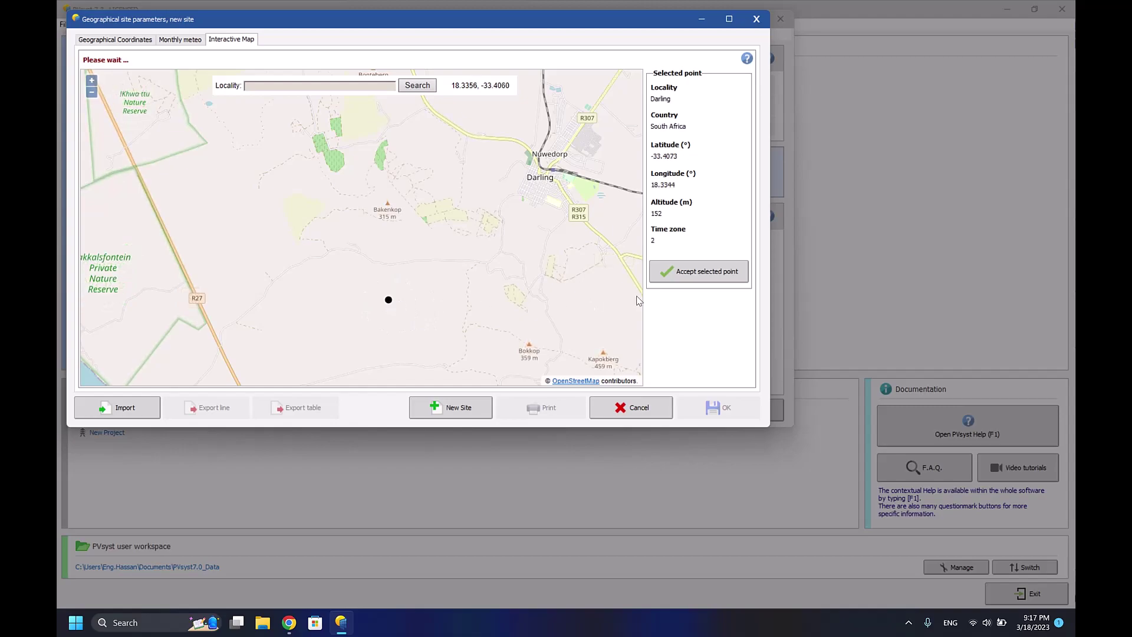
# Accept the Darling point and import PVGIS TMY weather data for it.
pyautogui.click(681, 274)
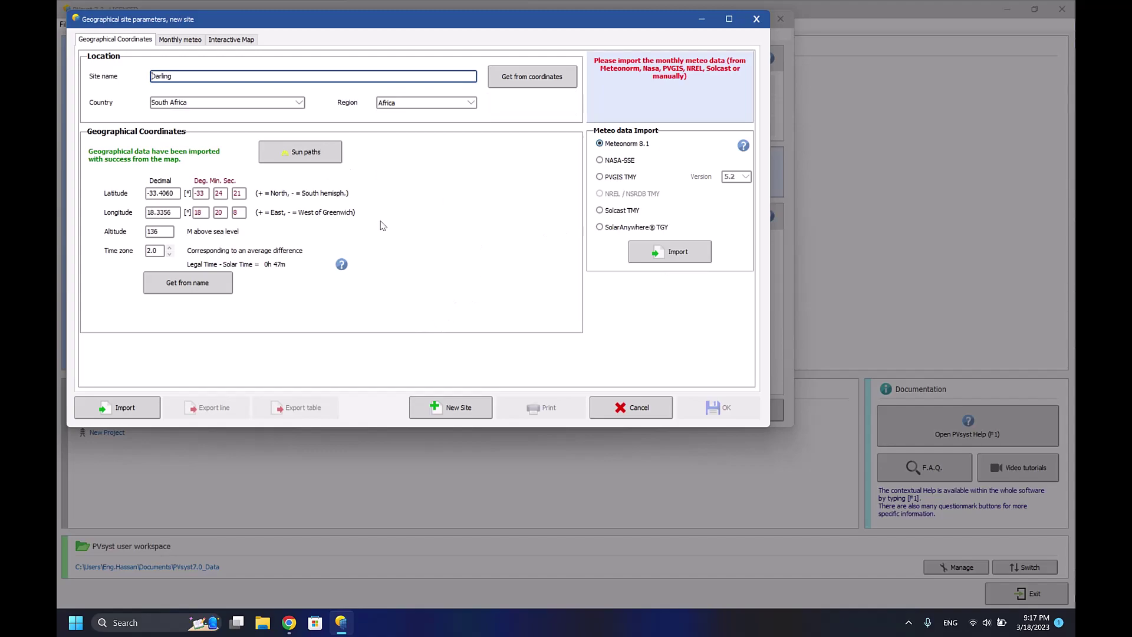
pyautogui.click(622, 177)
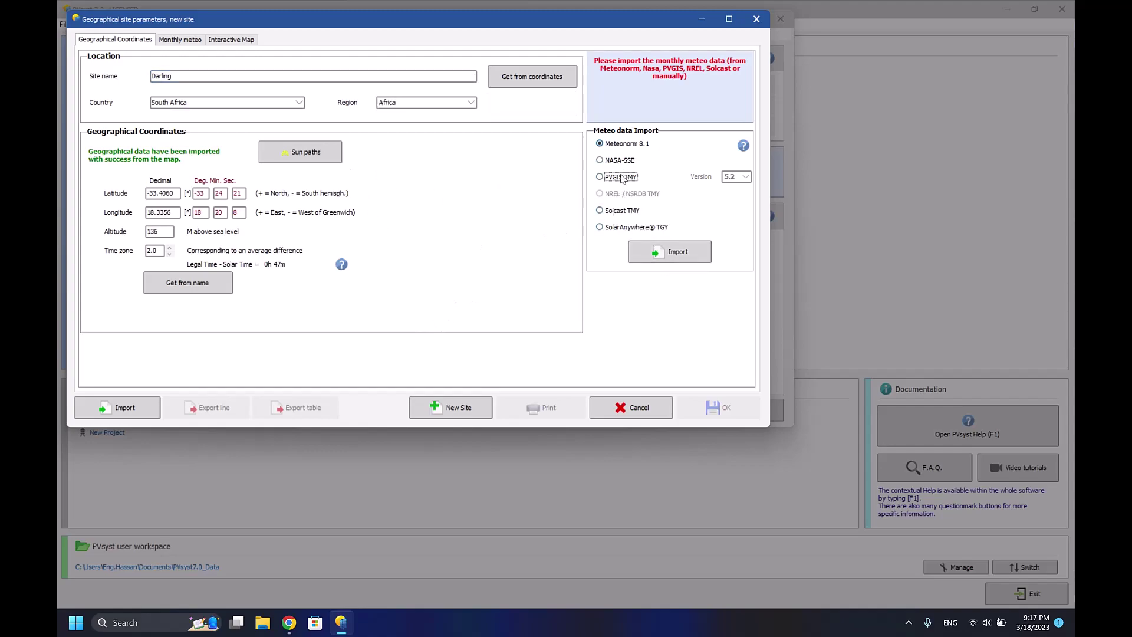
pyautogui.click(656, 253)
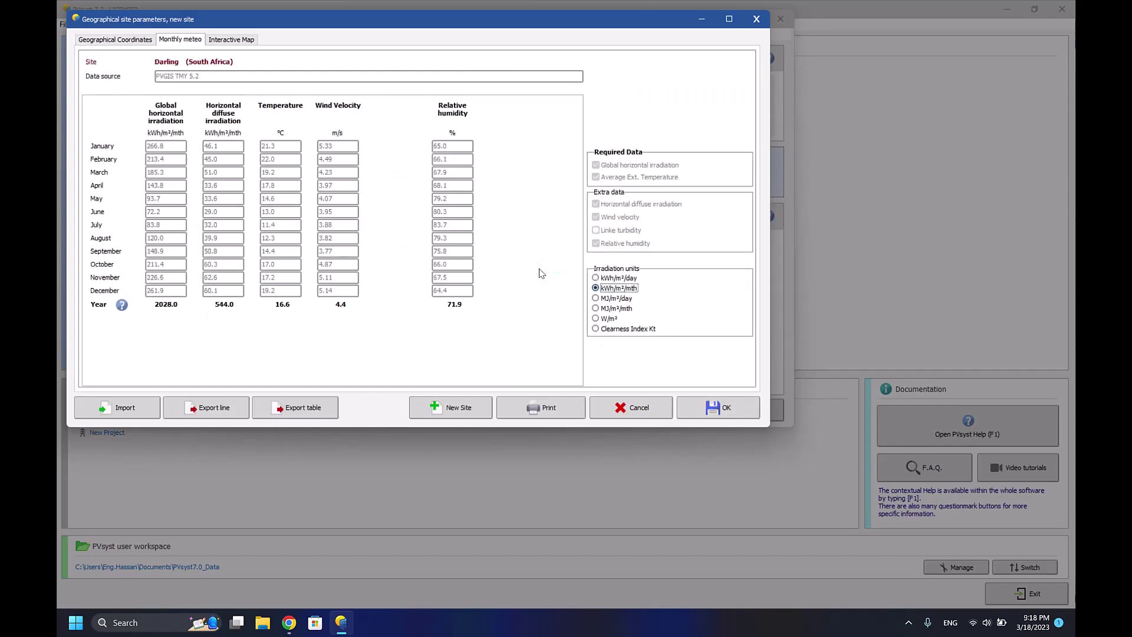
pyautogui.click(733, 405)
# Save the Darling site file and the imported hourly meteo file.
pyautogui.click(416, 298)
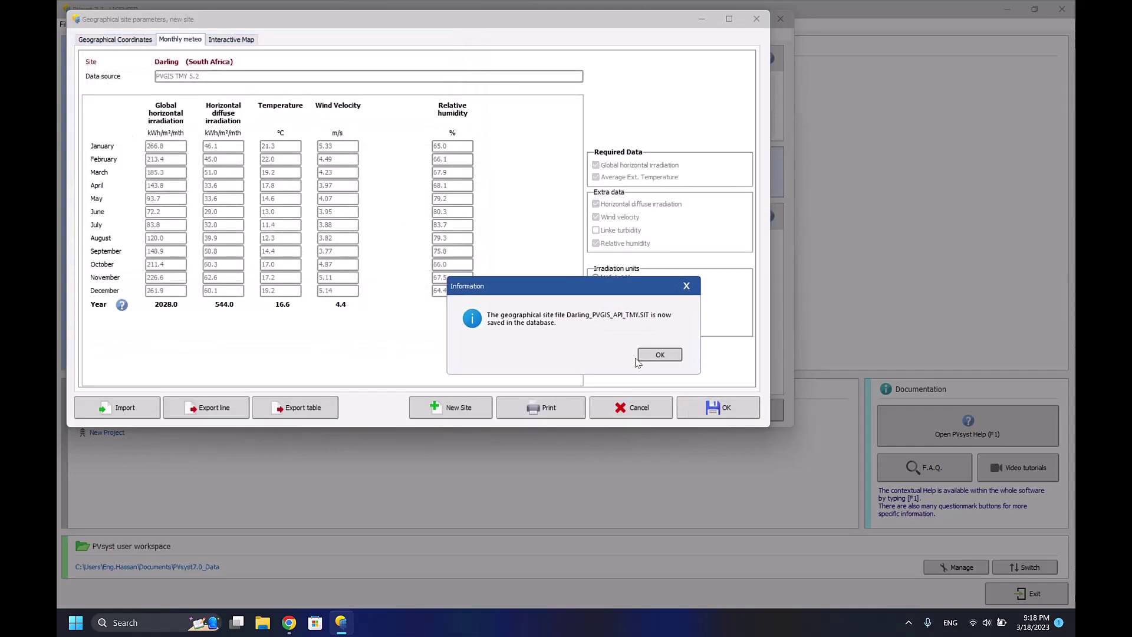
pyautogui.click(658, 357)
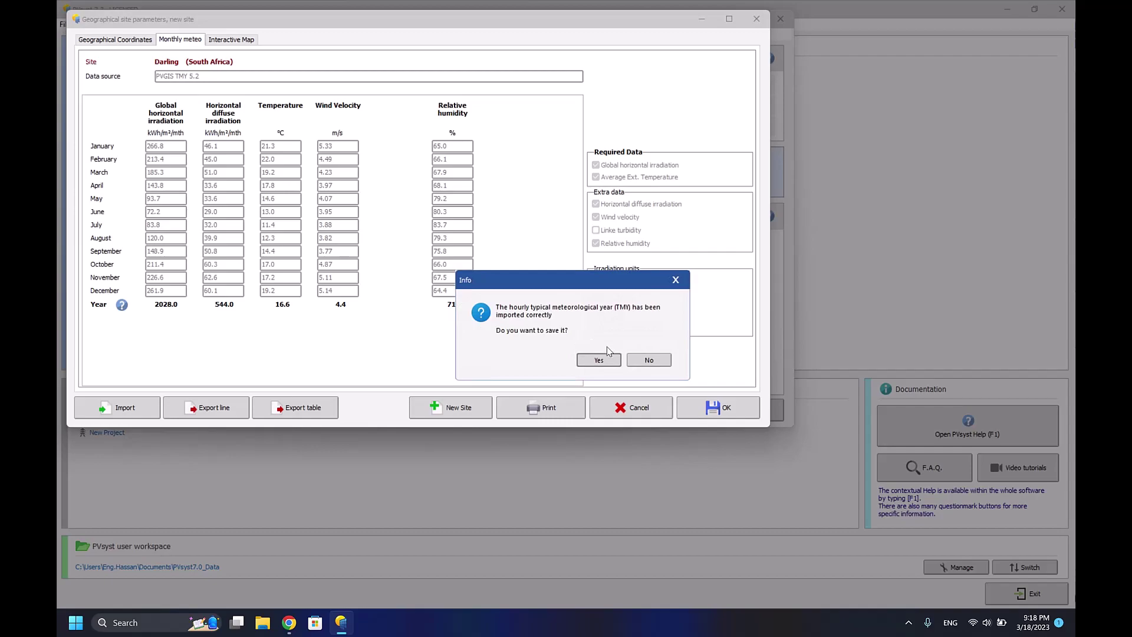
pyautogui.click(609, 357)
pyautogui.click(416, 302)
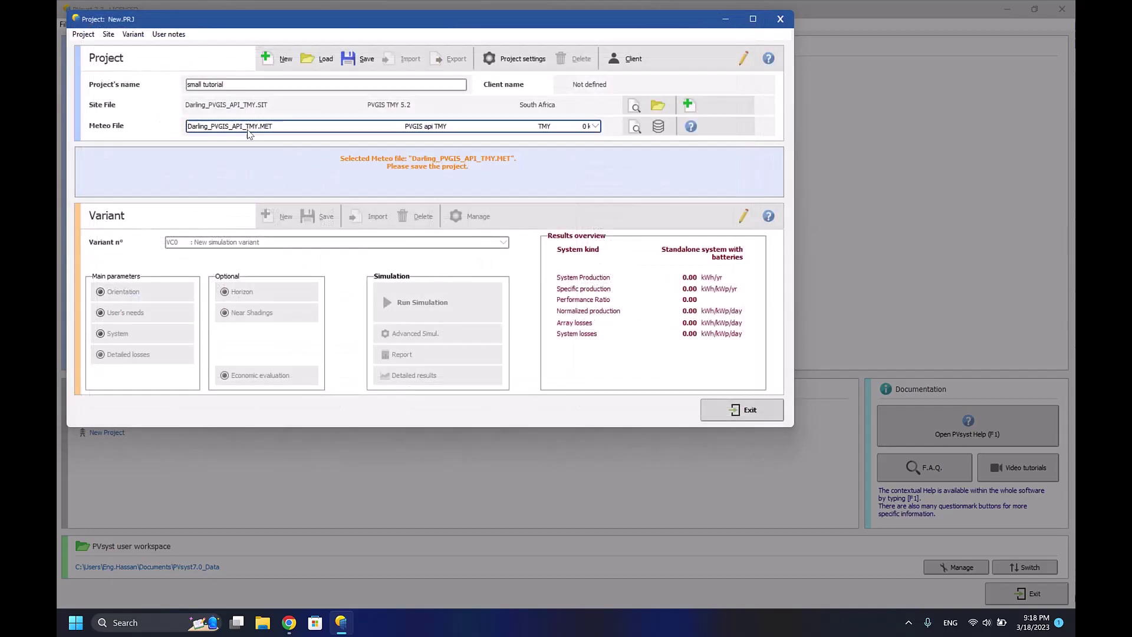
# Save the project as 'small tutorial_Project' and bring up the Orientation settings.
pyautogui.click(359, 59)
pyautogui.click(406, 300)
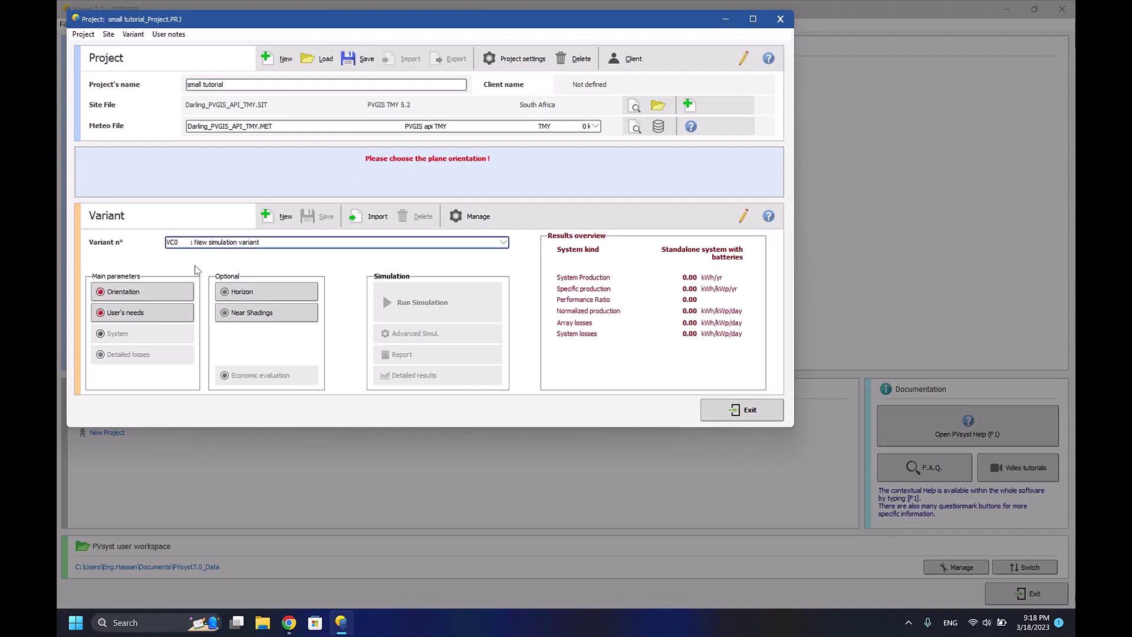
pyautogui.click(165, 292)
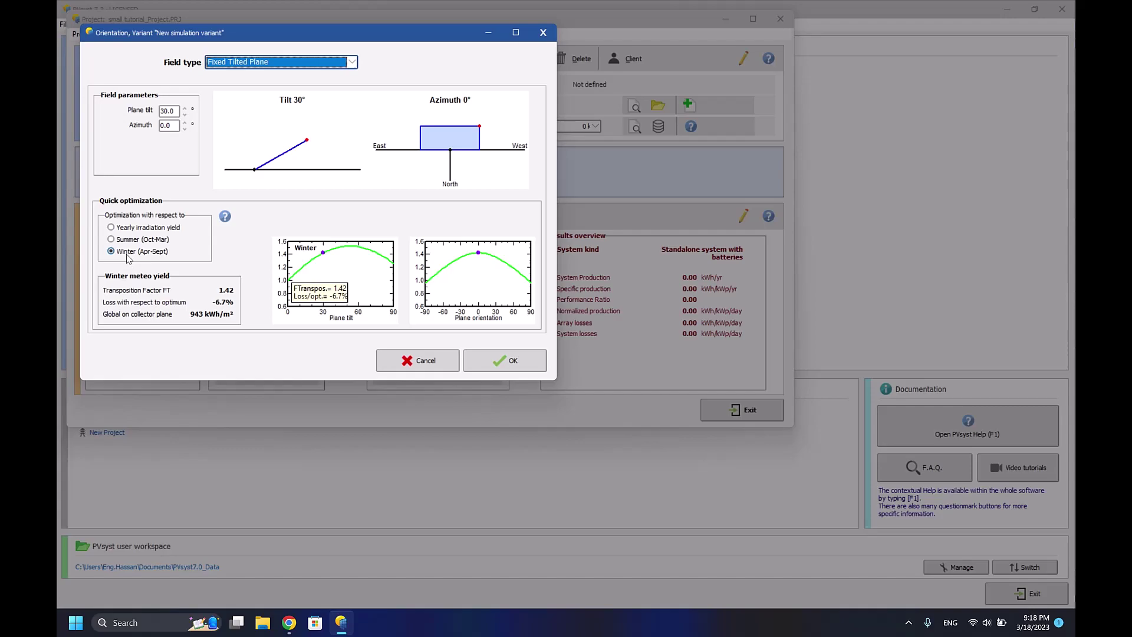
# Set the fixed plane to 55° tilt, 0° azimuth, with winter optimisation, and accept.
pyautogui.click(135, 230)
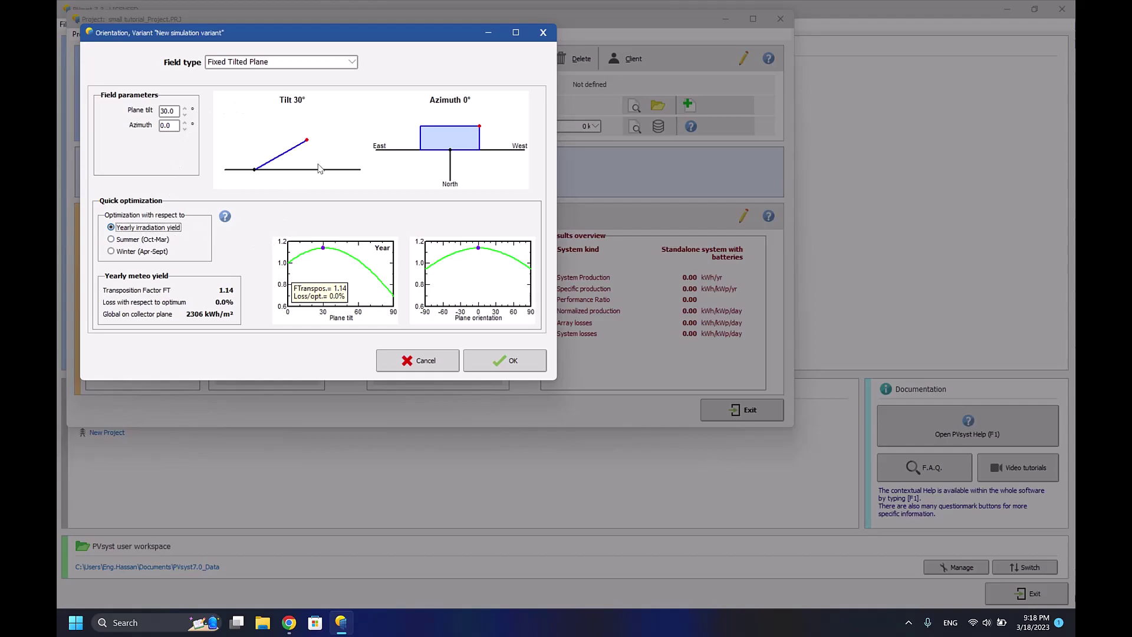
pyautogui.click(111, 251)
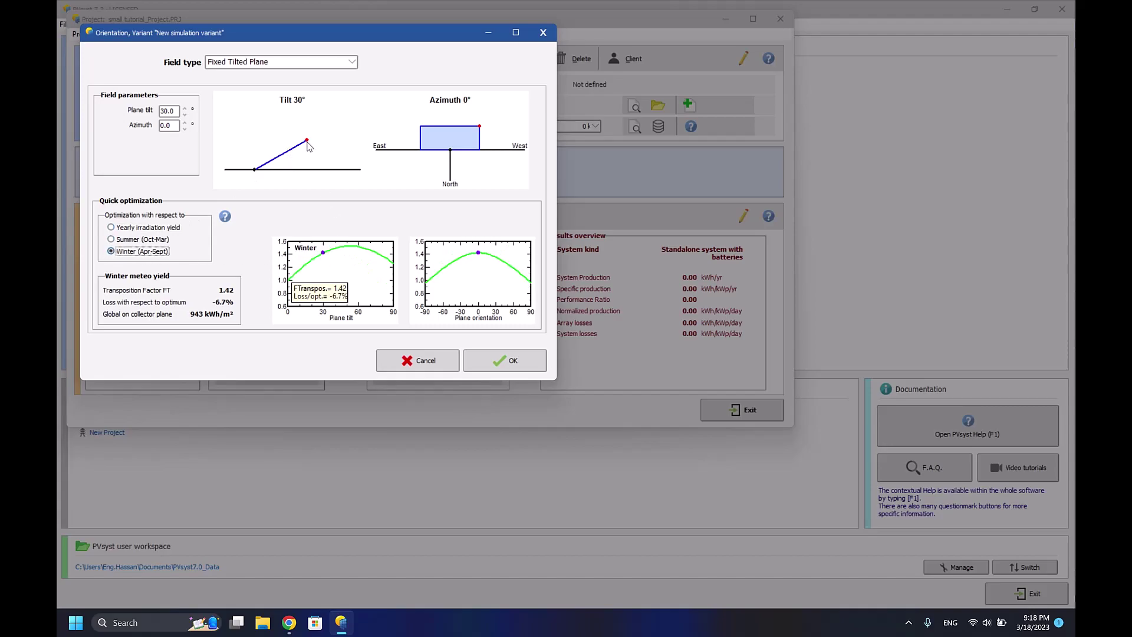
pyautogui.moveTo(306, 145); pyautogui.dragTo(286, 126)
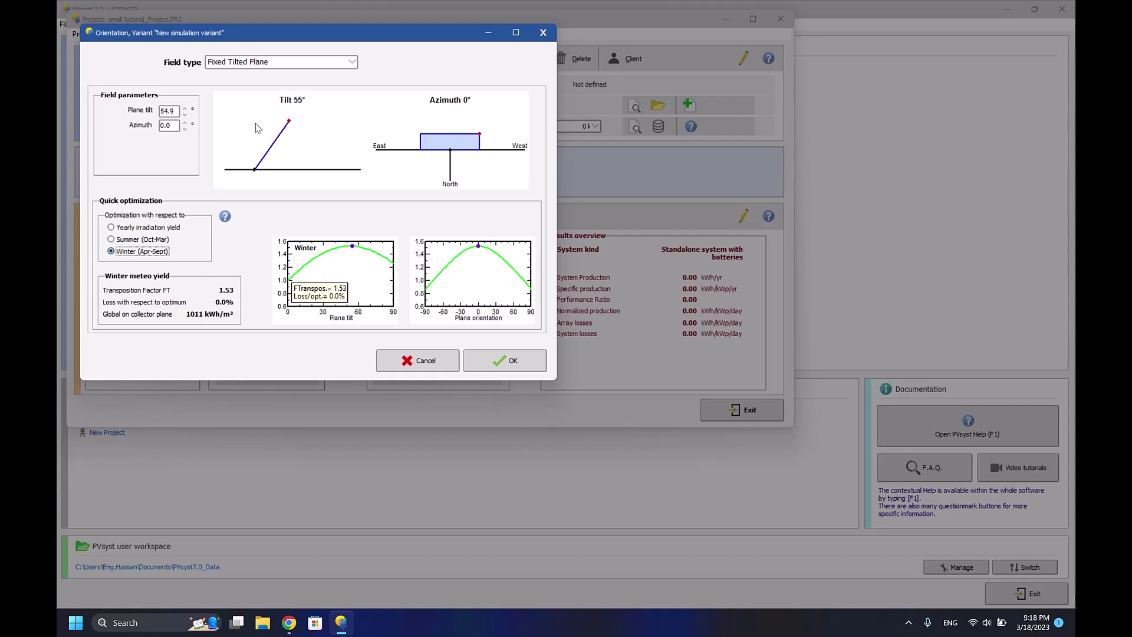
pyautogui.doubleClick(166, 111)
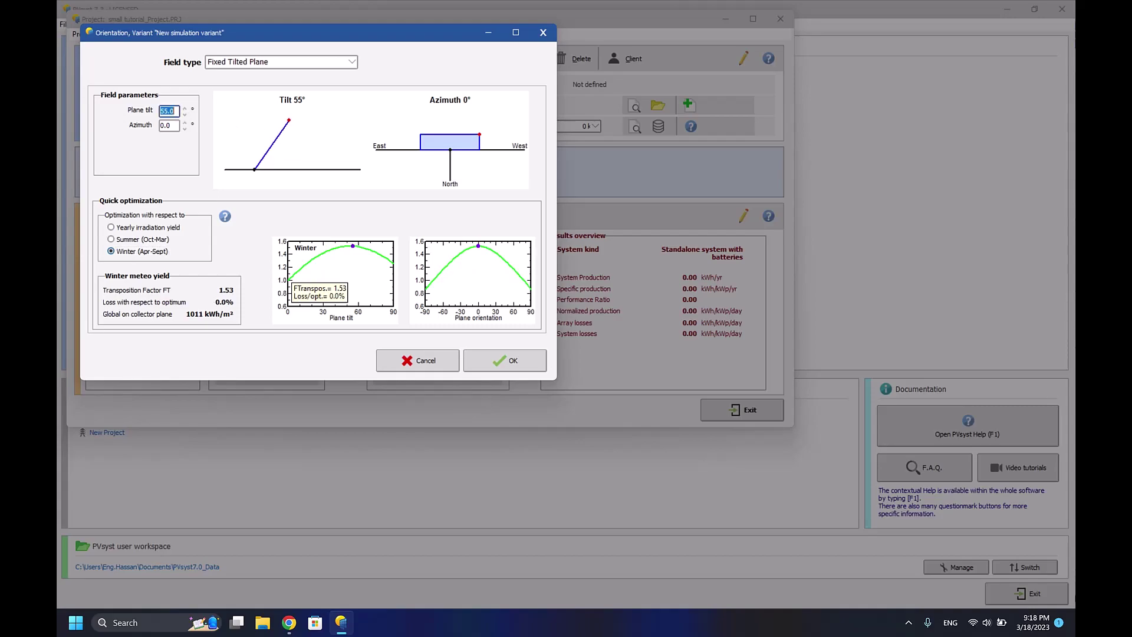
pyautogui.press('Down')
pyautogui.write('5')
pyautogui.press('Return')
pyautogui.click(512, 367)
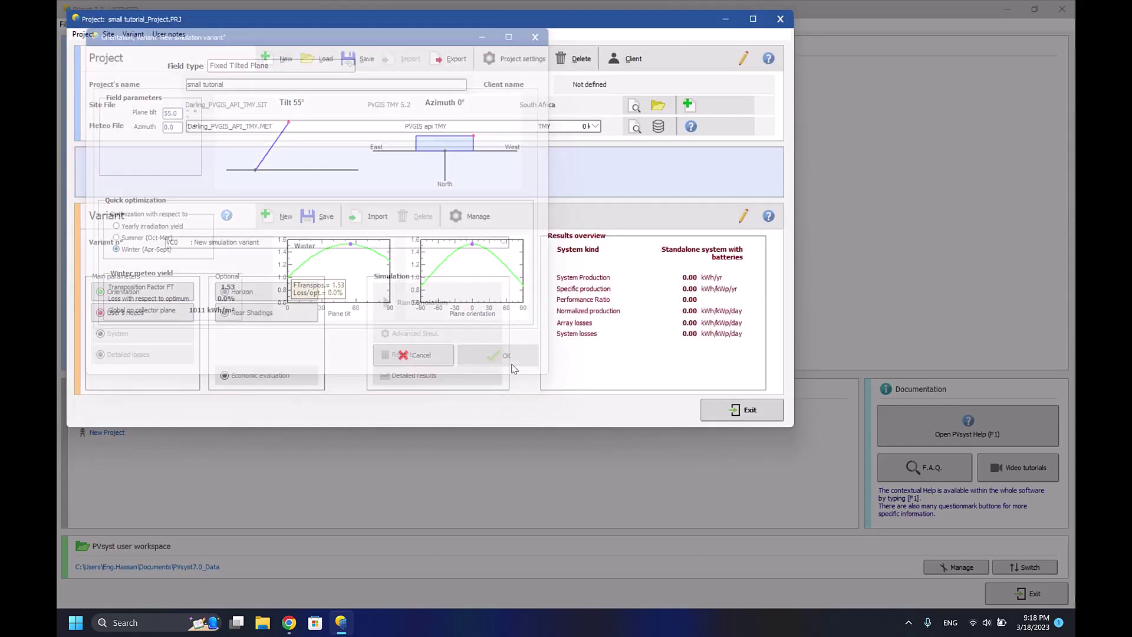
# Load the _Template_Household_10_kWh_day profile (12642 Wh/day, seasonal) as user's needs.
pyautogui.click(152, 323)
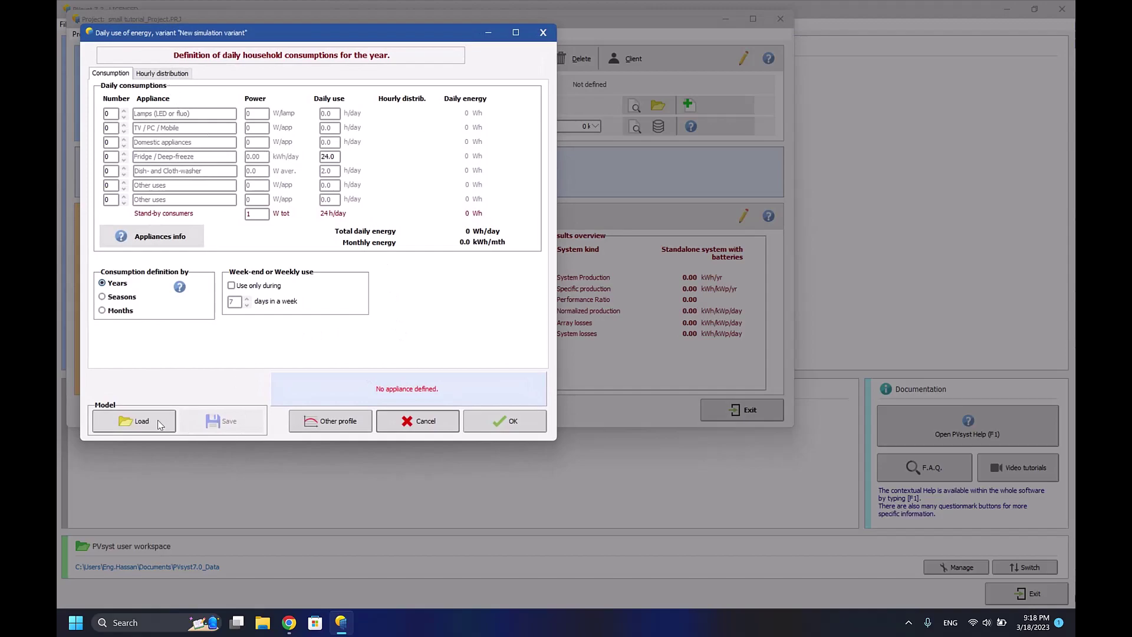
pyautogui.click(134, 421)
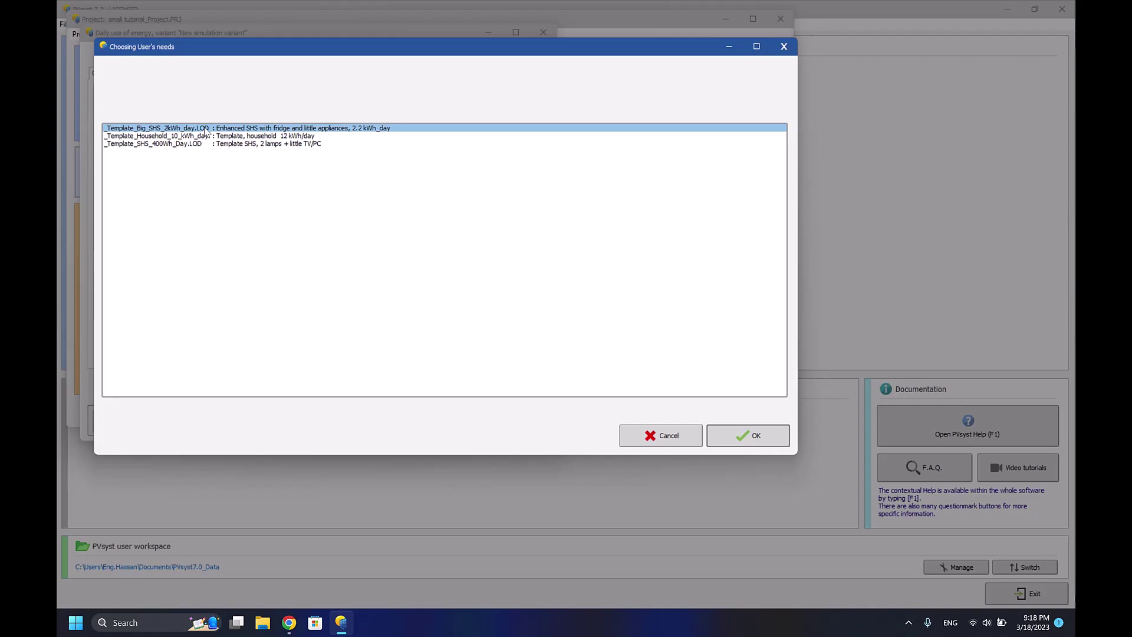
pyautogui.click(181, 135)
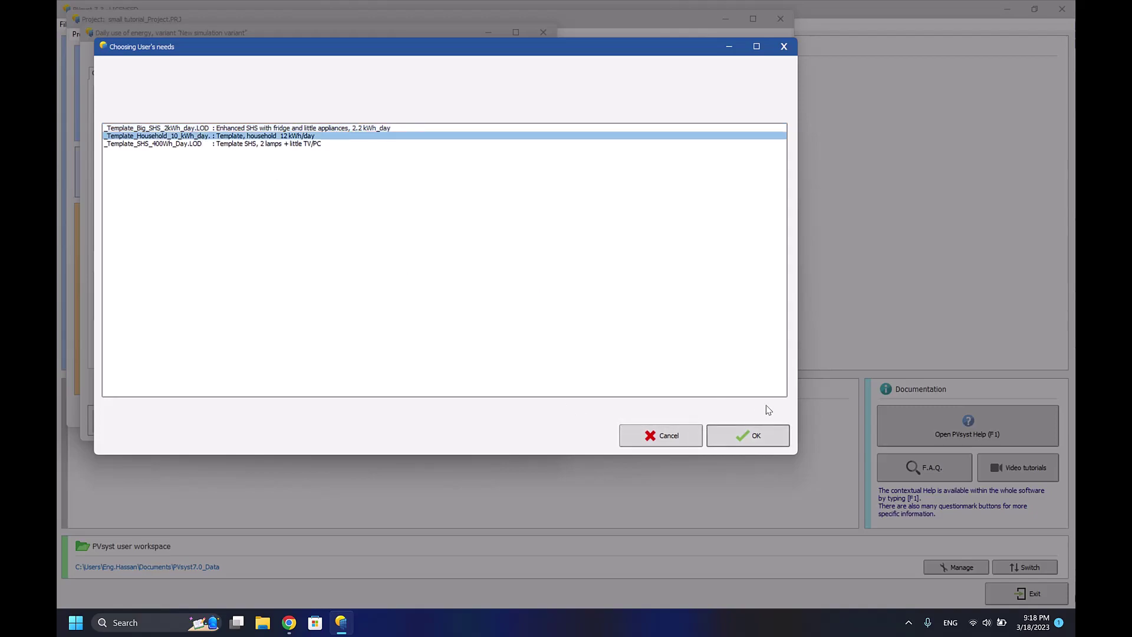
pyautogui.click(774, 440)
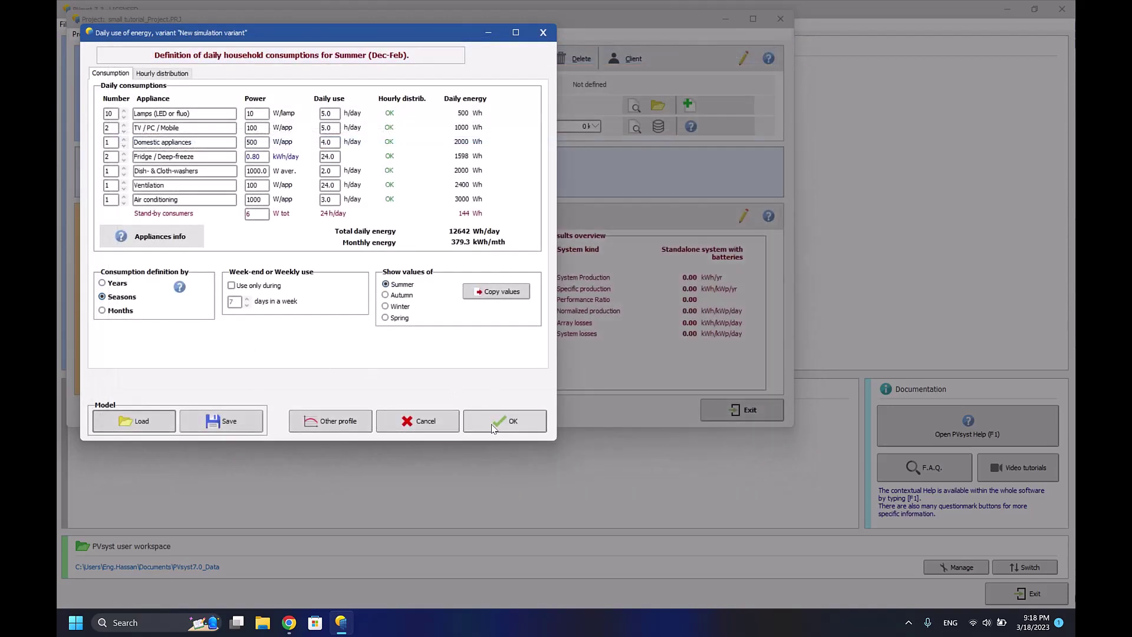
pyautogui.click(522, 425)
# Choose the 12 V 101 Ah Sun power VL OPzS 12 battery, forming a 48 V, 4×12 pack.
pyautogui.click(131, 330)
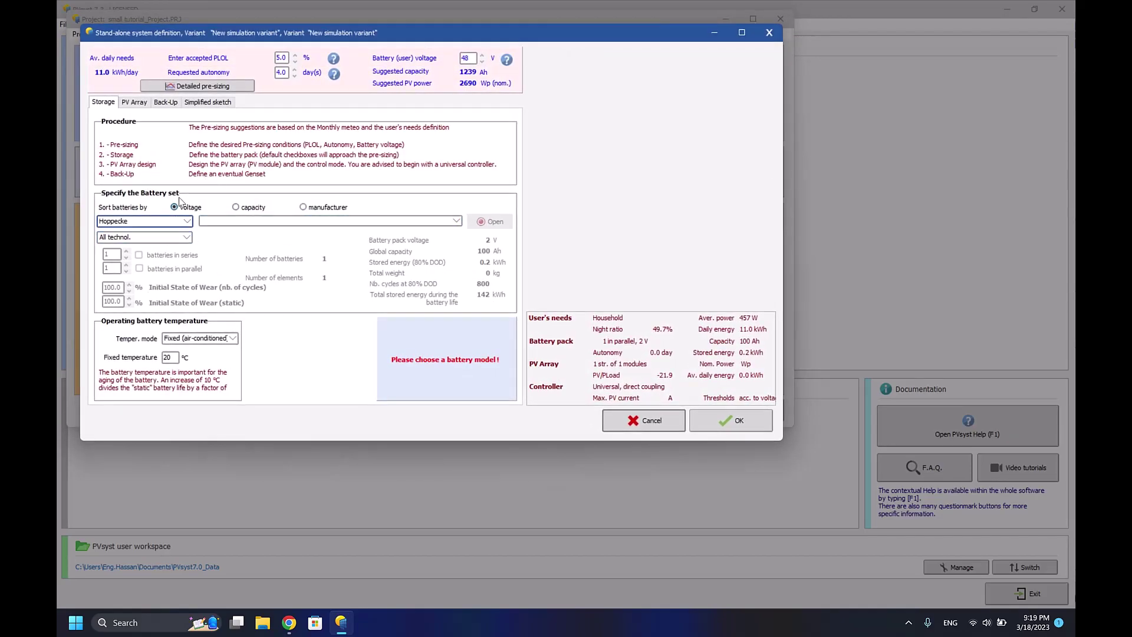
pyautogui.click(269, 223)
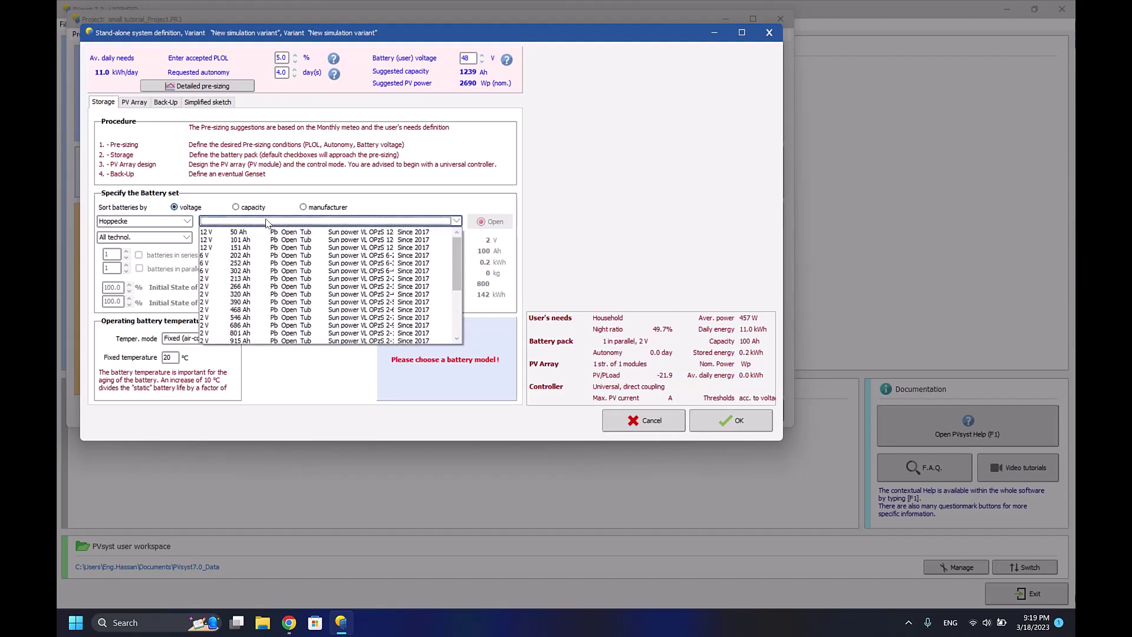
pyautogui.press('Down')
pyautogui.press('Down')
pyautogui.press('Down')
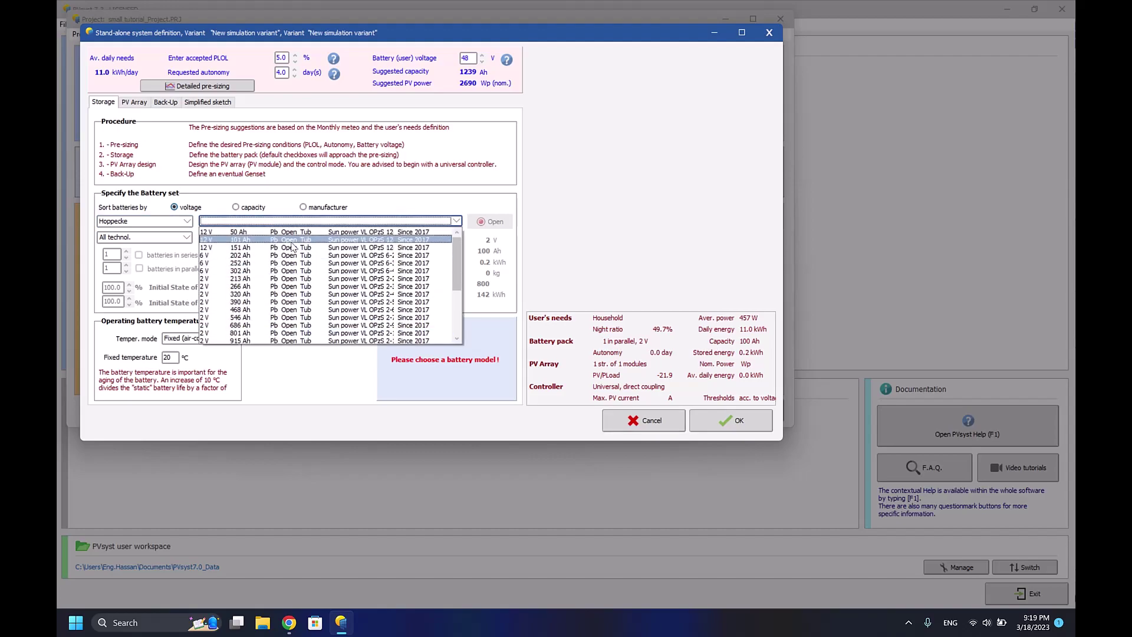
pyautogui.click(283, 239)
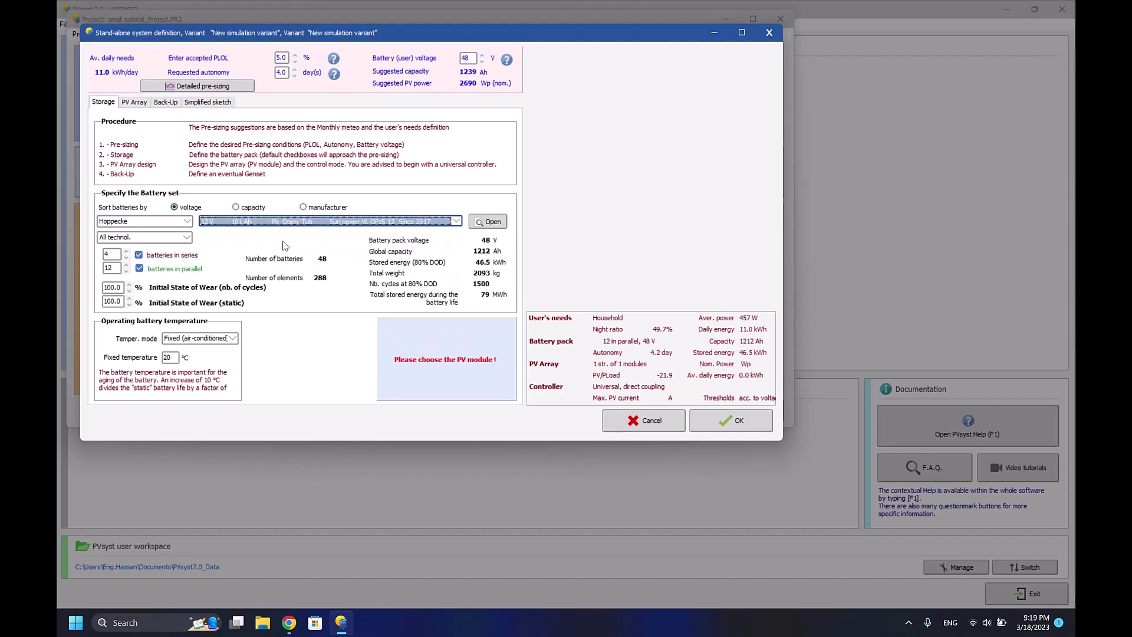
pyautogui.click(134, 102)
# Use the 335 Wp SEAP72W-335 module with an MPPT converter controller.
pyautogui.click(217, 188)
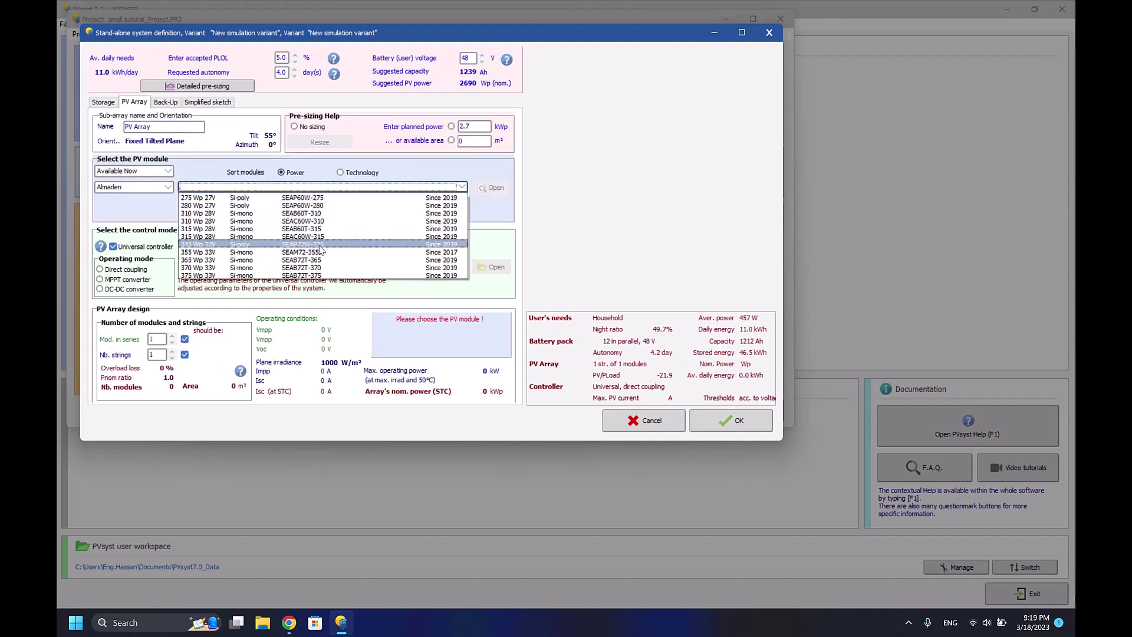
pyautogui.click(325, 245)
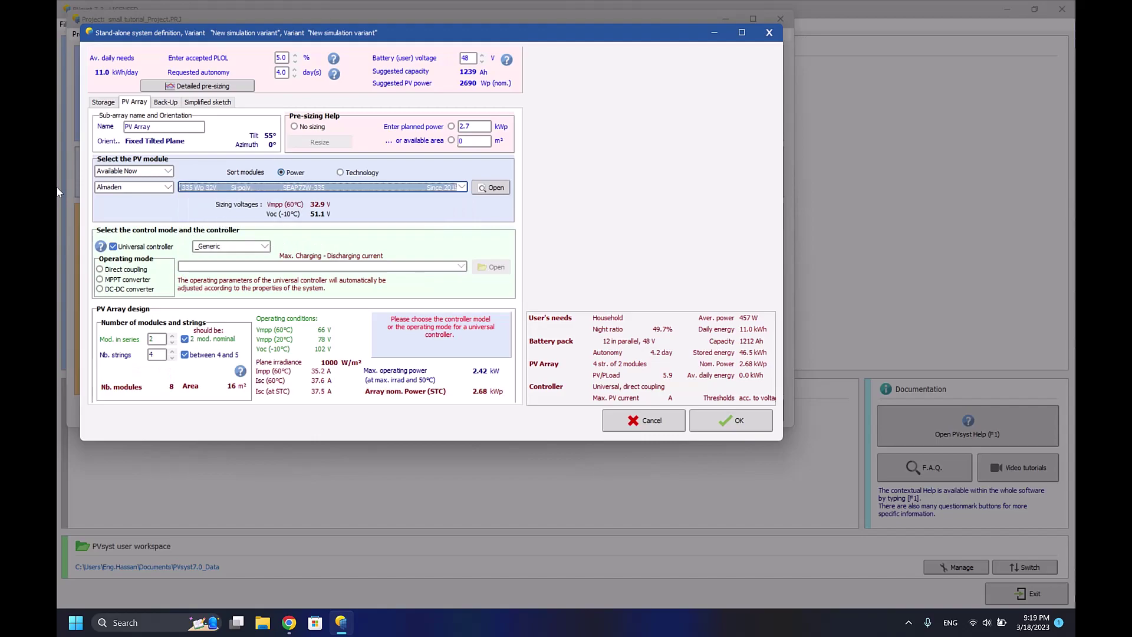
pyautogui.click(741, 422)
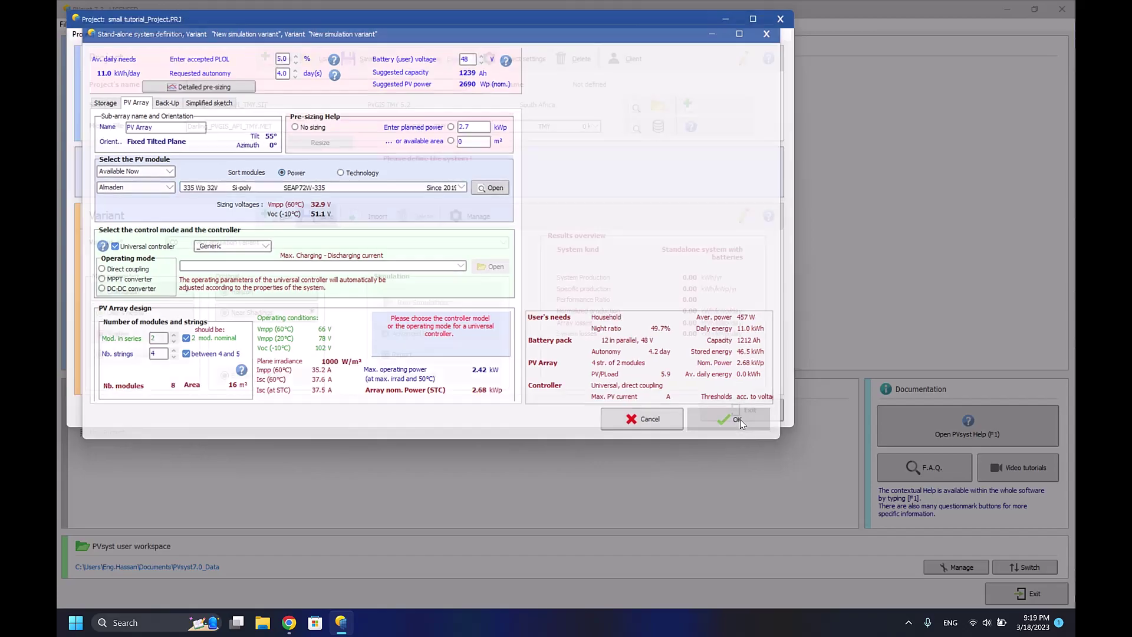
pyautogui.click(130, 336)
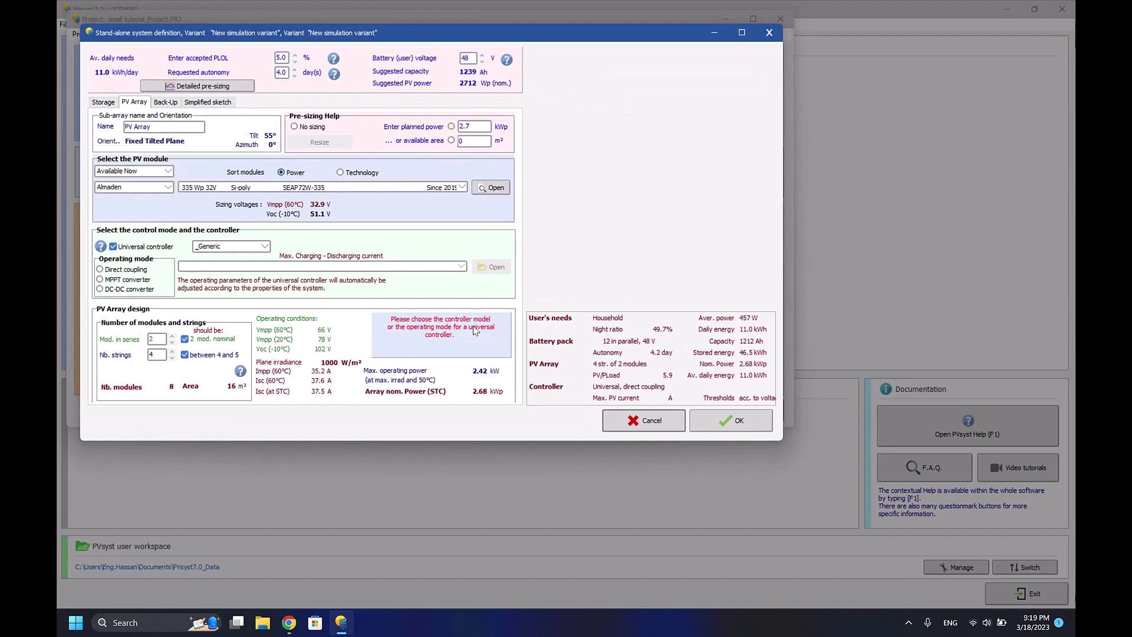
pyautogui.click(141, 282)
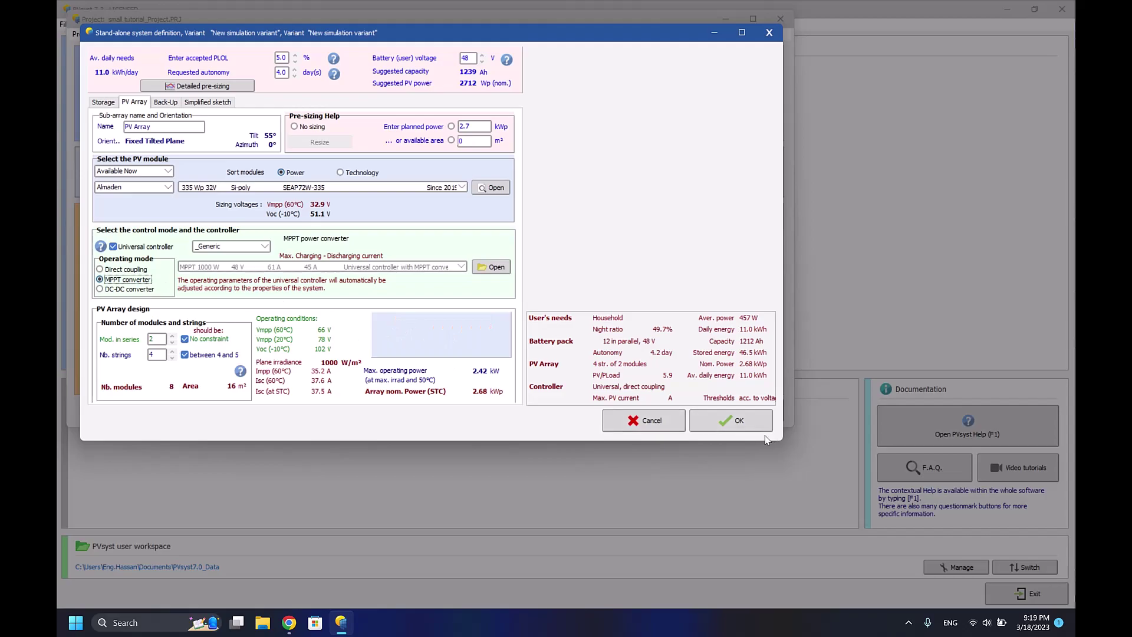
pyautogui.click(739, 425)
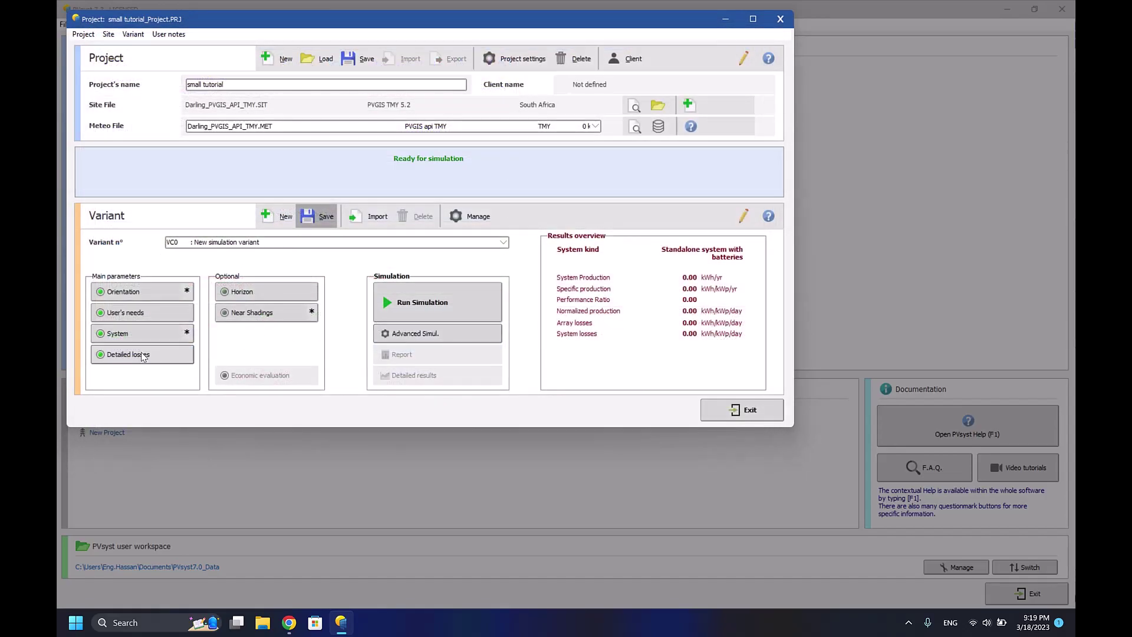
# Open the near-shadings Construction / Perspective 3D scene.
pyautogui.click(266, 313)
pyautogui.click(304, 89)
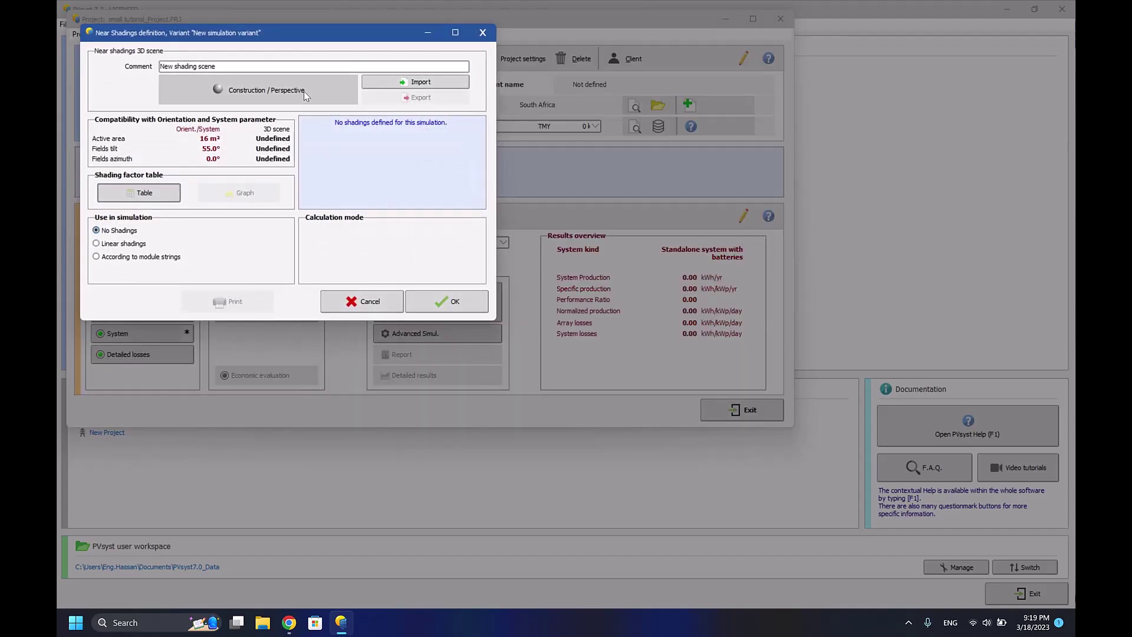
pyautogui.click(68, 25)
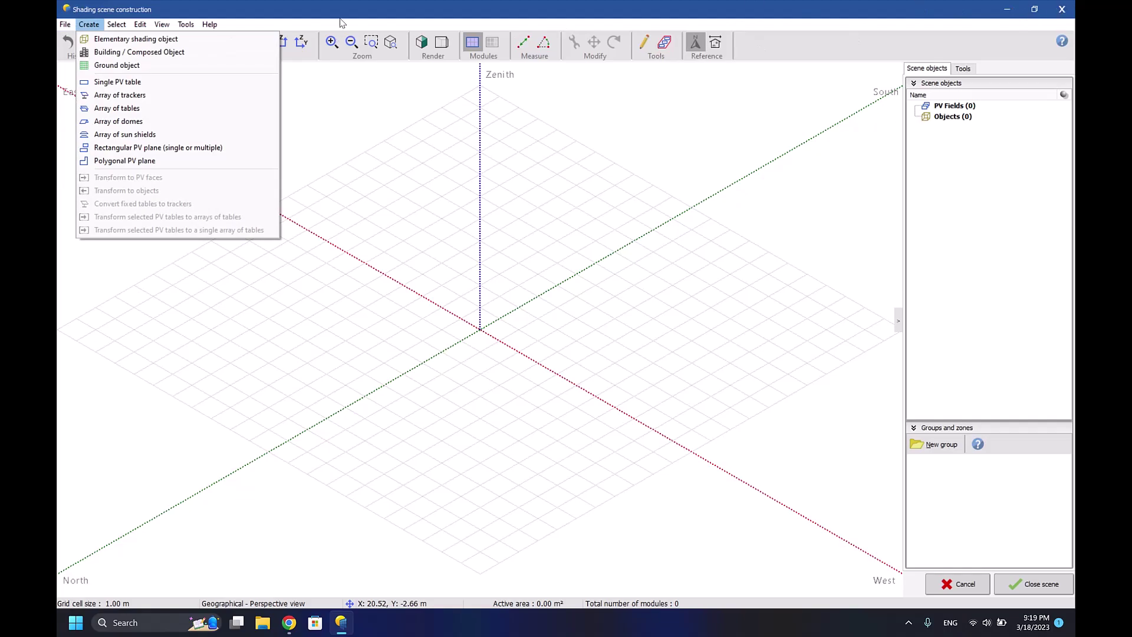
# Add a building holding an 8 × 12 m, 5 m high house with a 30° two-sided roof.
pyautogui.click(138, 53)
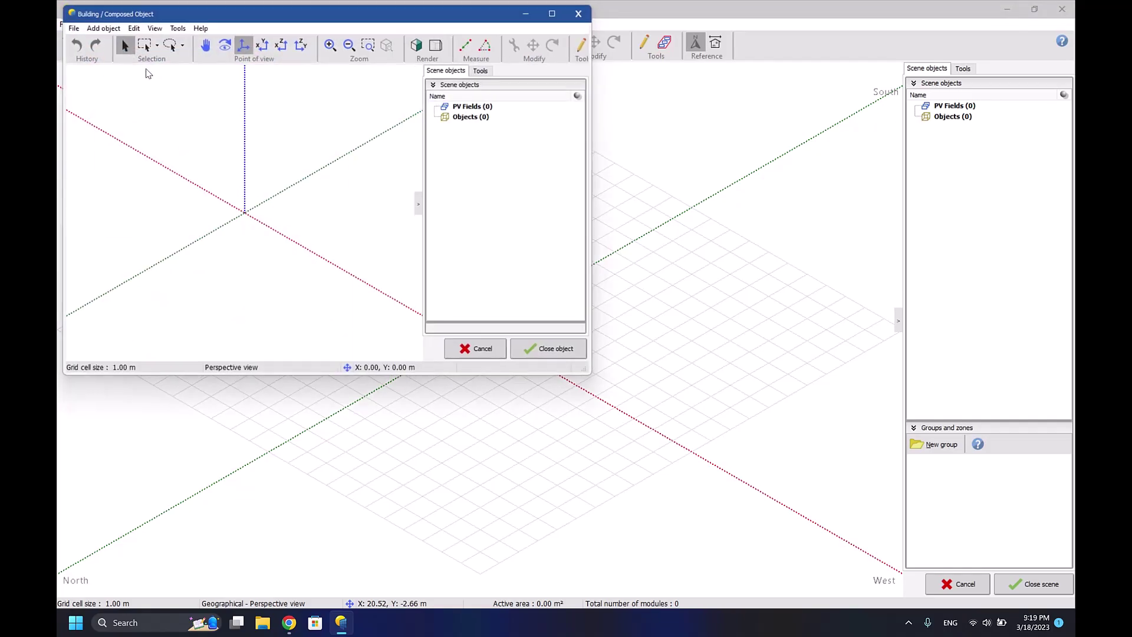
pyautogui.click(93, 25)
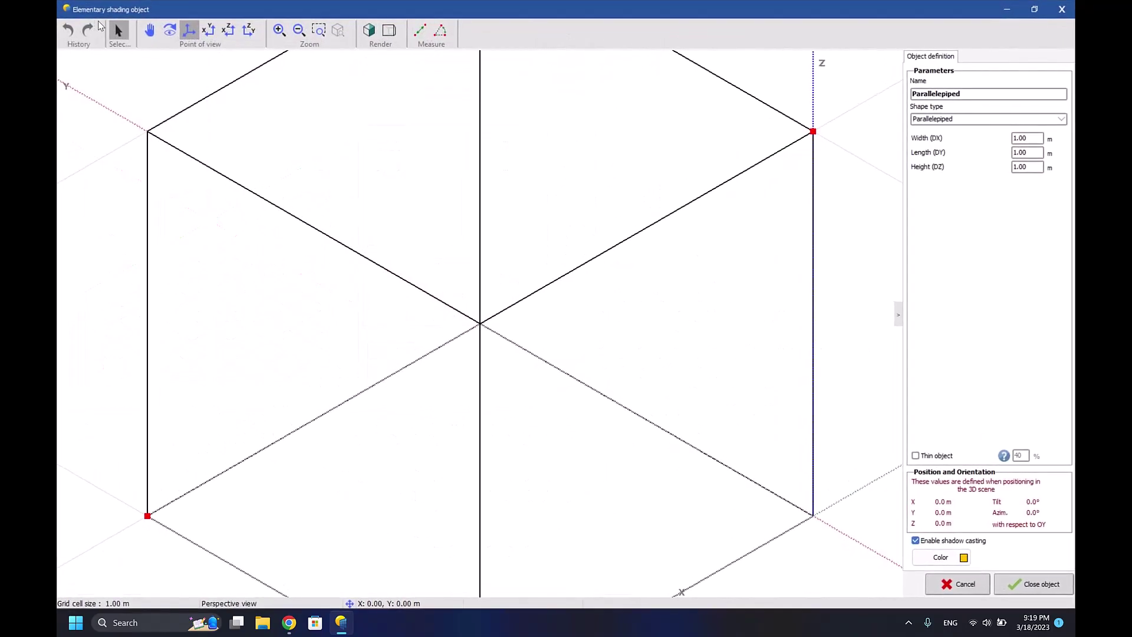
pyautogui.scroll(-2, 774, 251)
pyautogui.click(1039, 119)
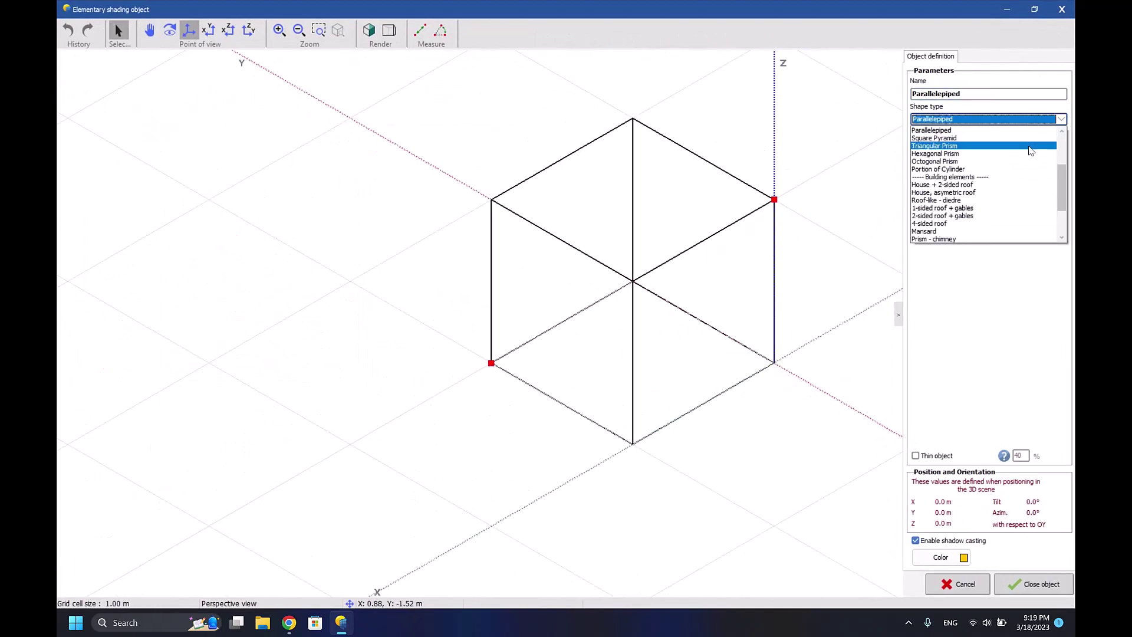
pyautogui.click(1017, 184)
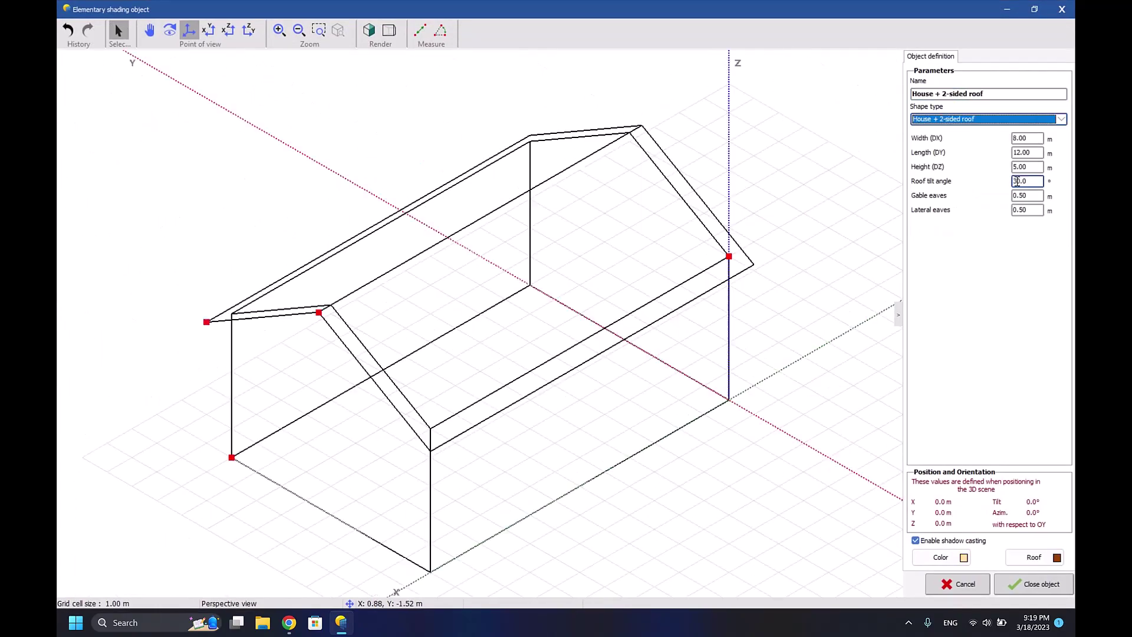
pyautogui.click(1028, 121)
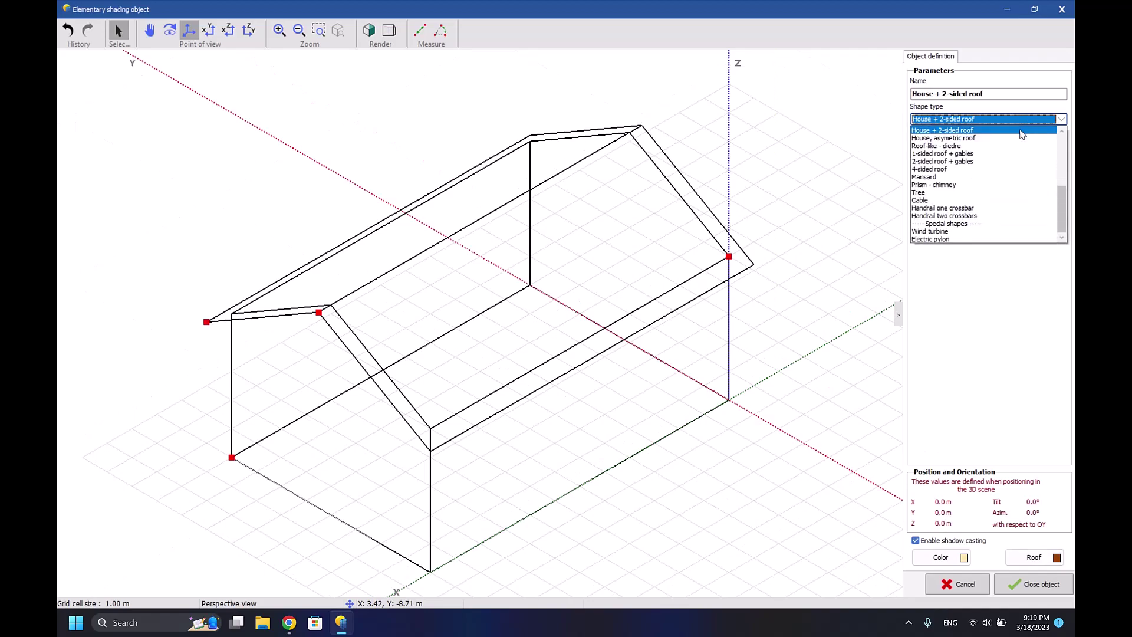
pyautogui.click(968, 161)
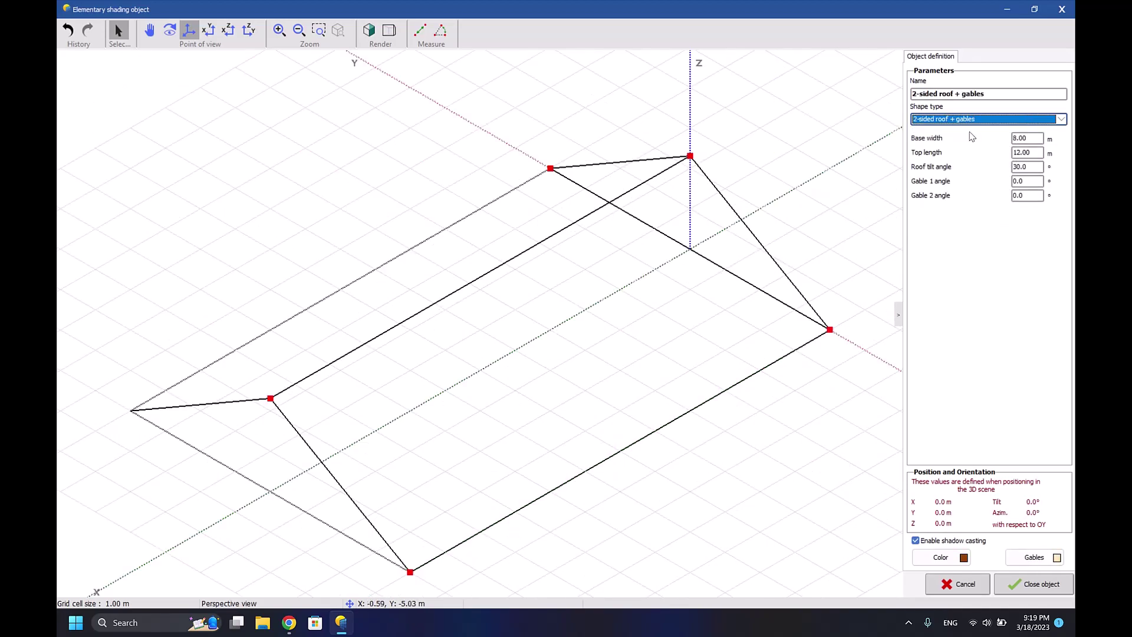
pyautogui.click(991, 121)
pyautogui.scroll(2, 979, 139)
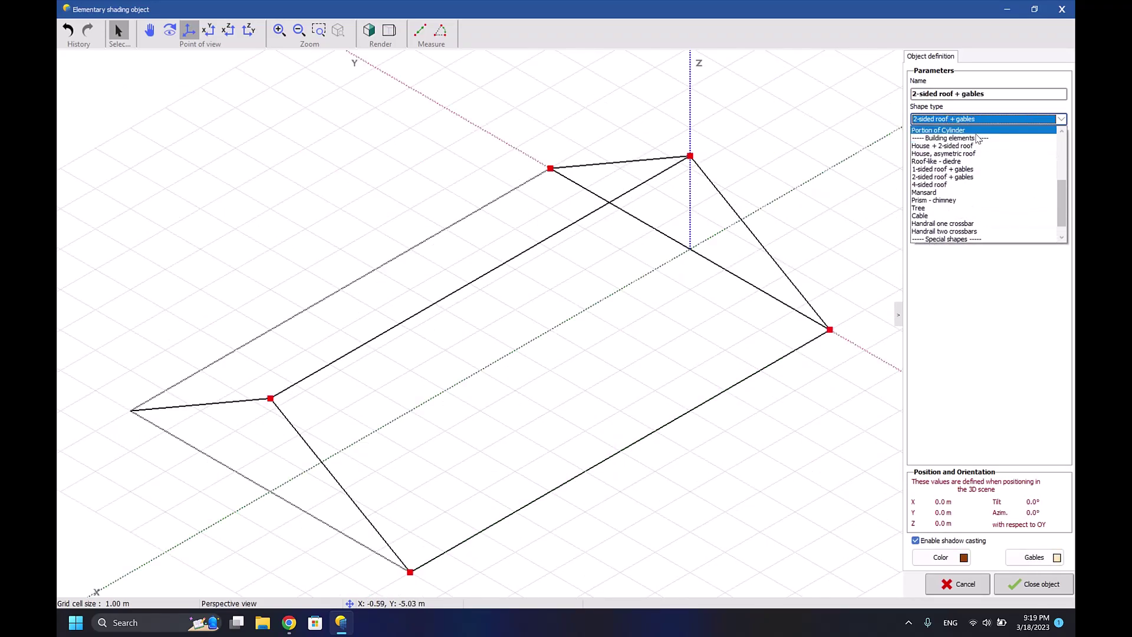
pyautogui.click(974, 145)
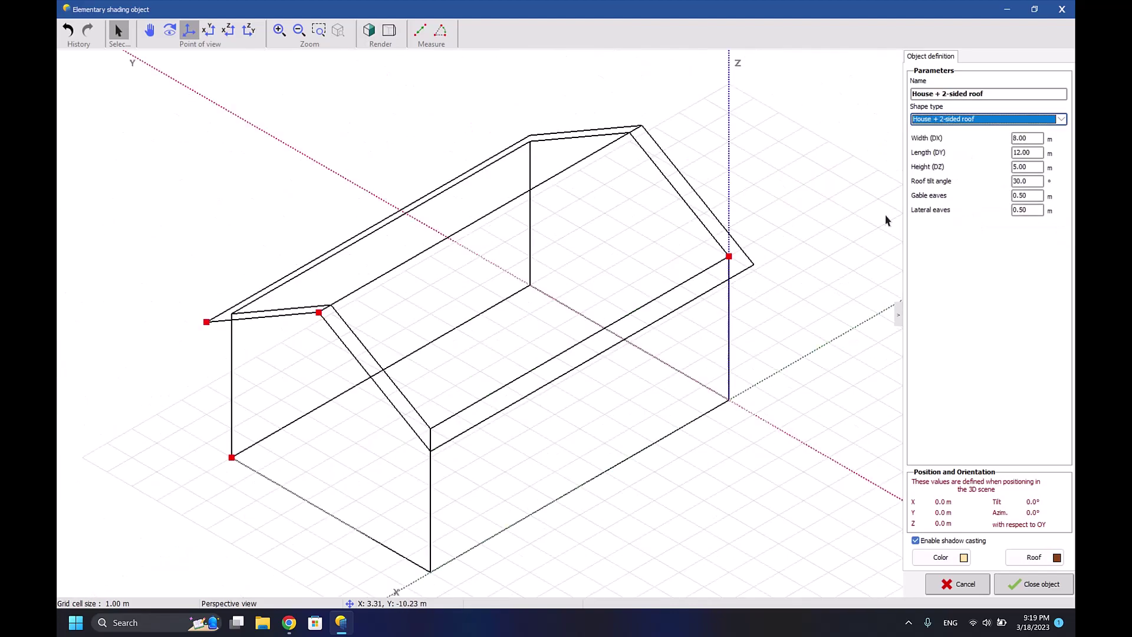
pyautogui.click(1032, 586)
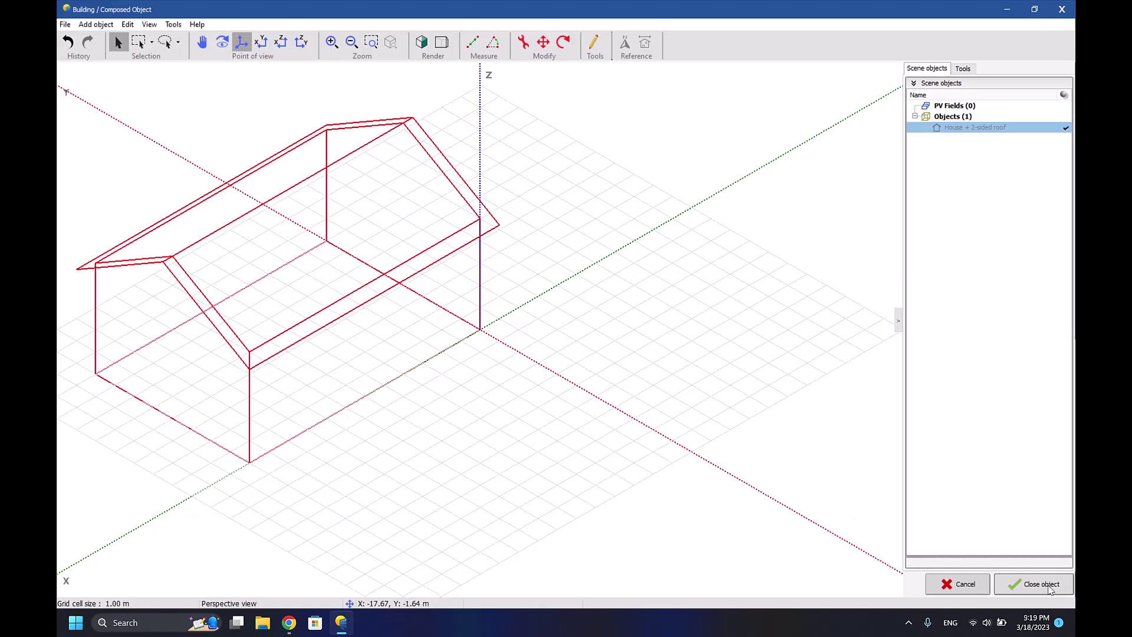
pyautogui.click(1051, 589)
pyautogui.click(91, 23)
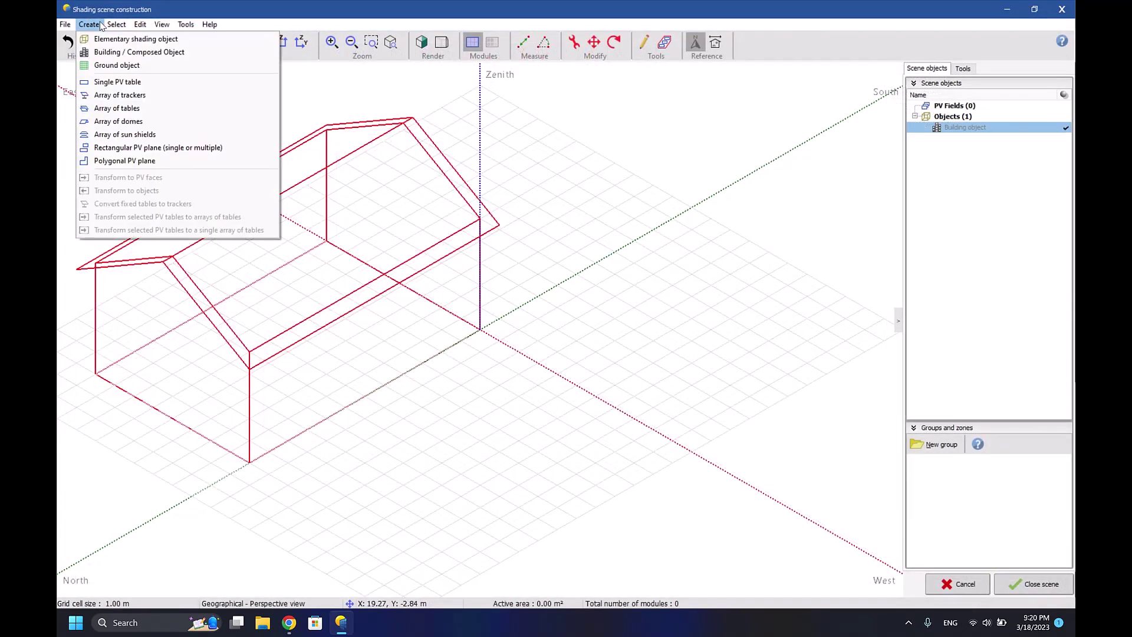
# Add a single PV table beside the house and resize it to 6×3 modules (35.99 m²).
pyautogui.click(150, 86)
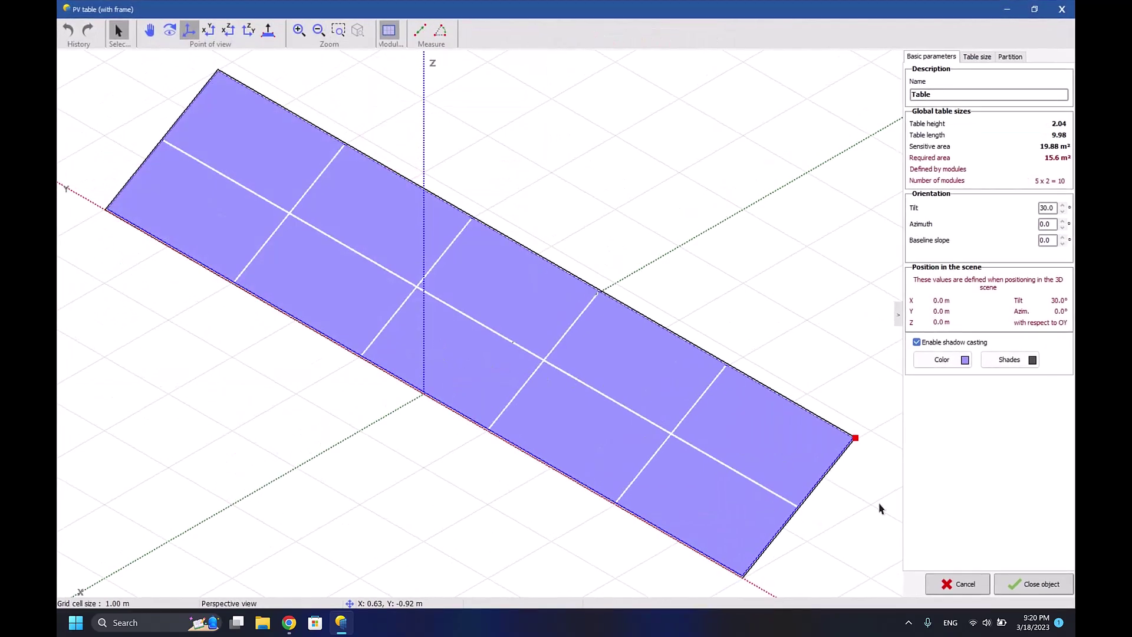
pyautogui.click(1043, 591)
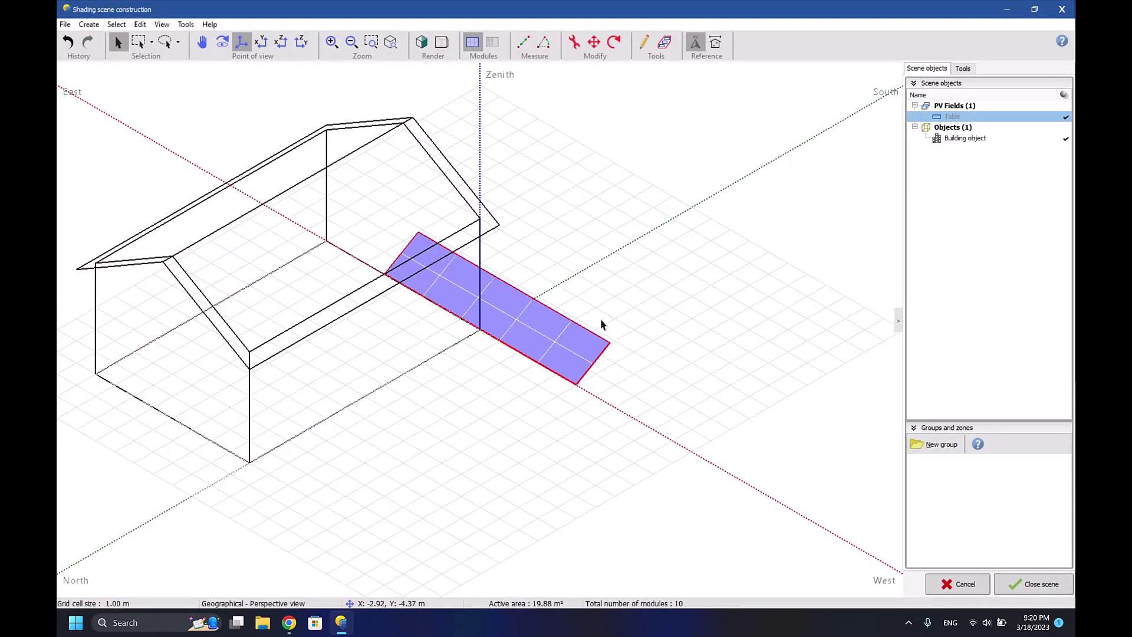
pyautogui.doubleClick(550, 347)
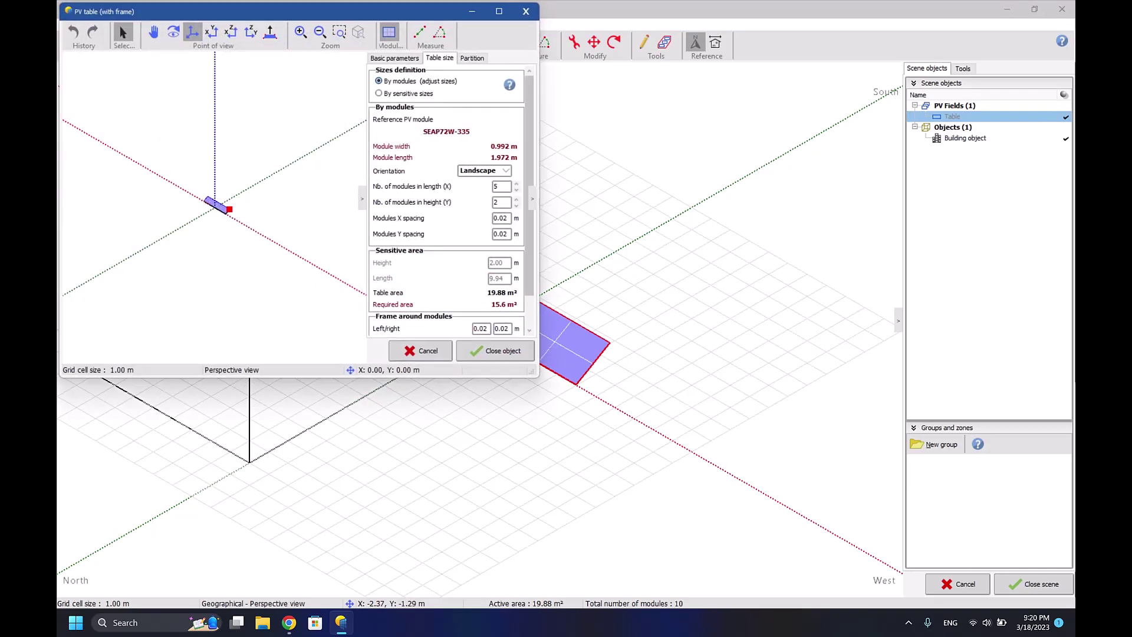
pyautogui.moveTo(651, 398)
pyautogui.mouseDown()
pyautogui.moveTo(703, 403)
pyautogui.moveTo(716, 383)
pyautogui.mouseUp()
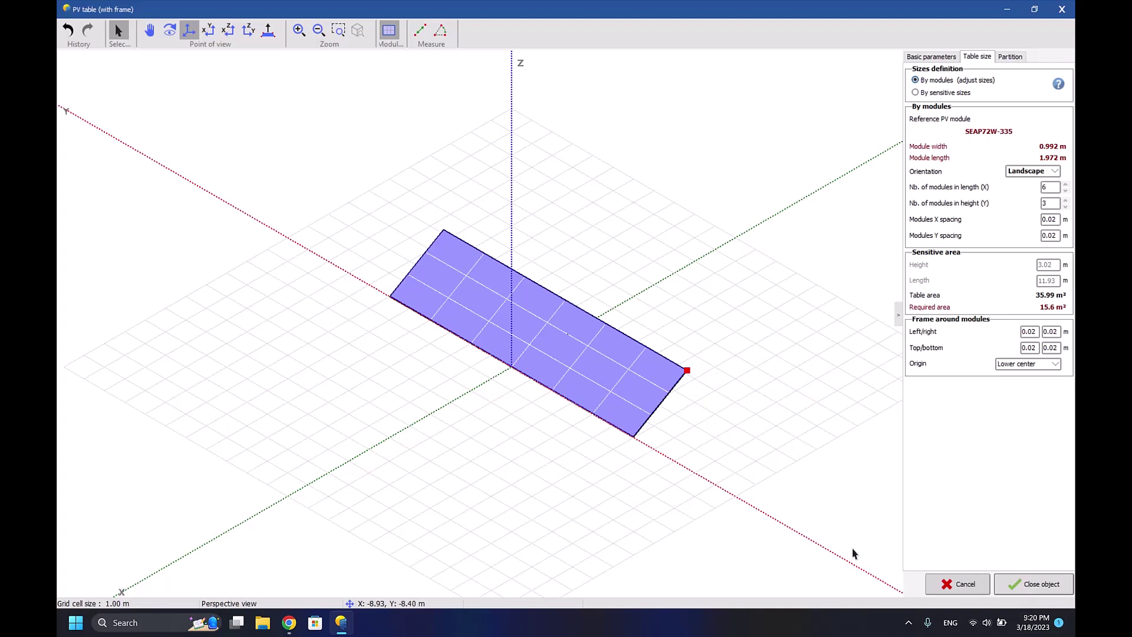
pyautogui.click(1033, 584)
# Rotate the PV table to azimuth 90°.
pyautogui.moveTo(455, 349); pyautogui.dragTo(961, 118)
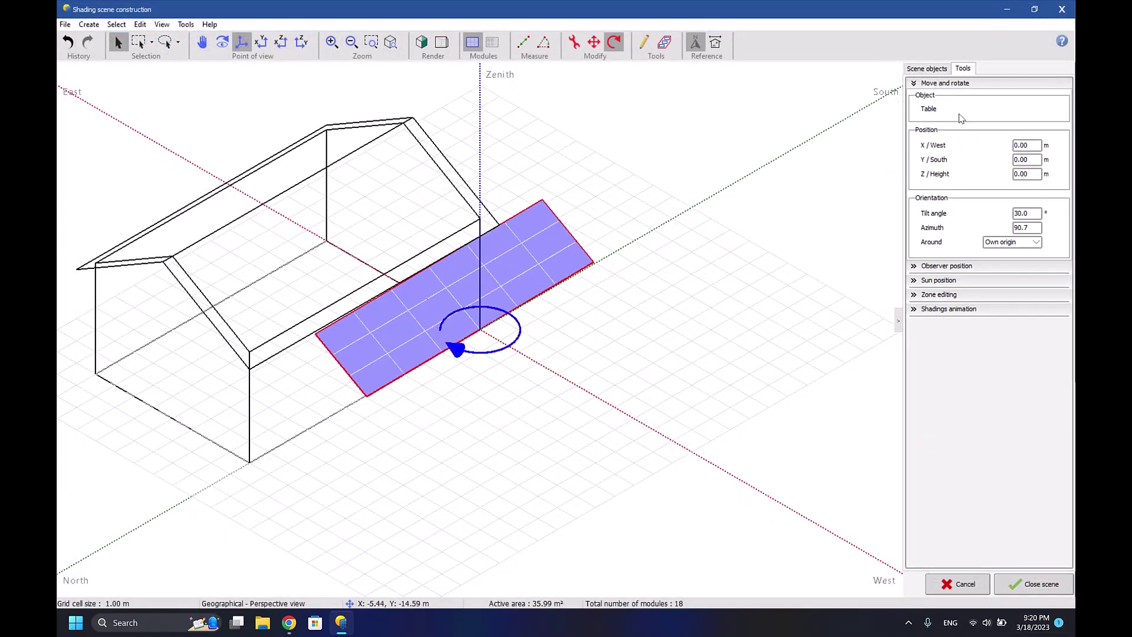
pyautogui.click(915, 266)
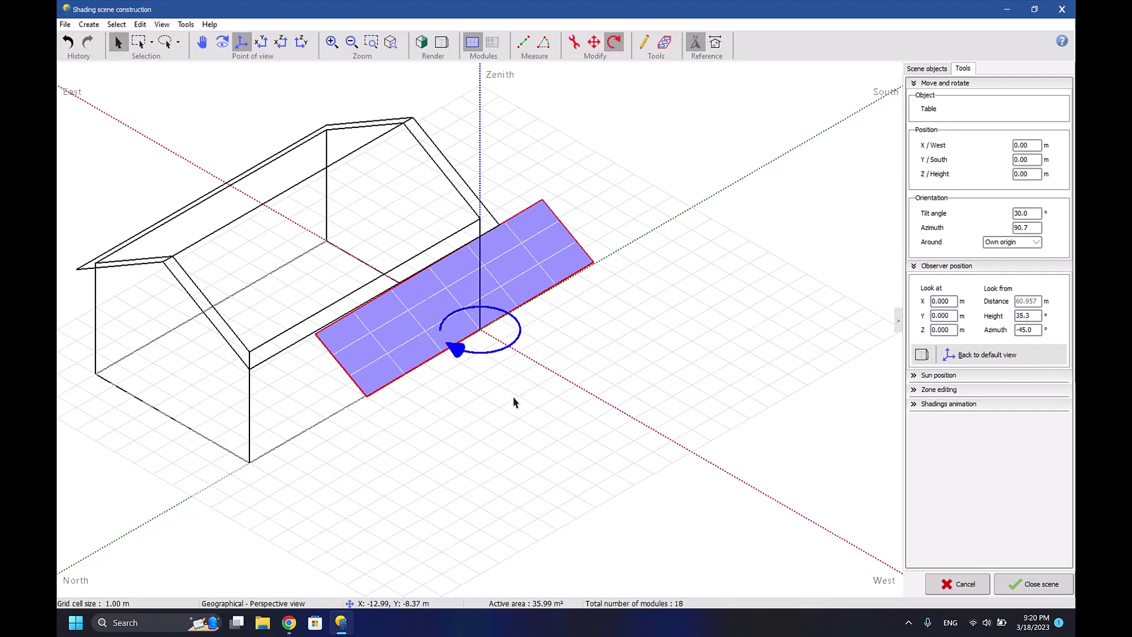
pyautogui.moveTo(459, 351); pyautogui.dragTo(450, 351)
pyautogui.click(527, 407)
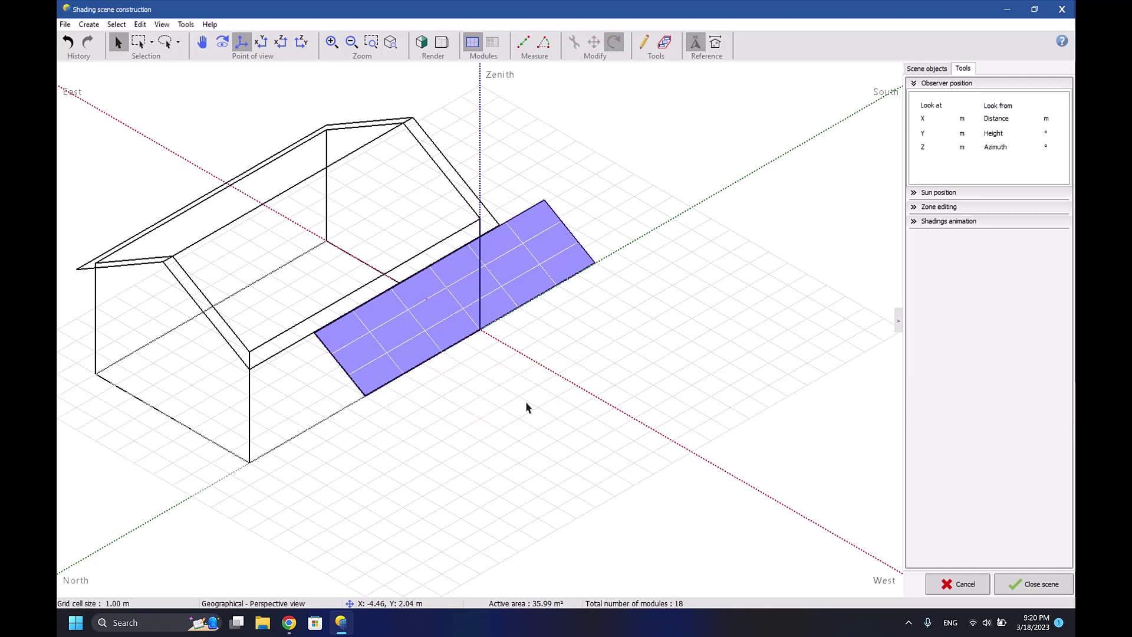
pyautogui.click(521, 286)
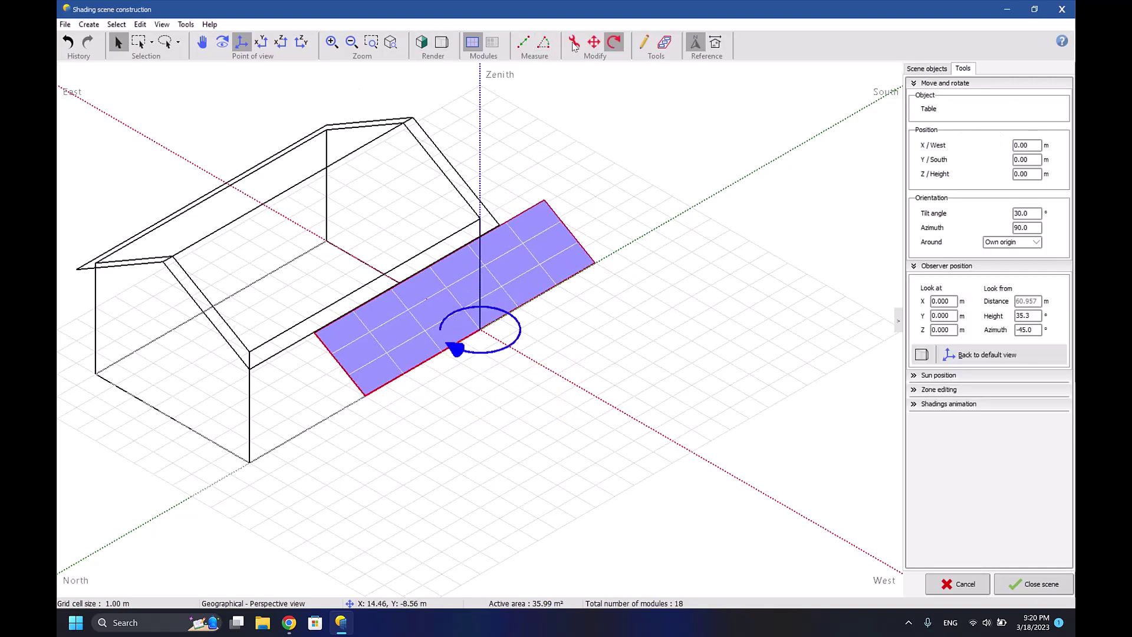
# Move the table along Y and Z onto the house roof and close the scene.
pyautogui.click(594, 41)
pyautogui.moveTo(449, 347); pyautogui.dragTo(334, 402)
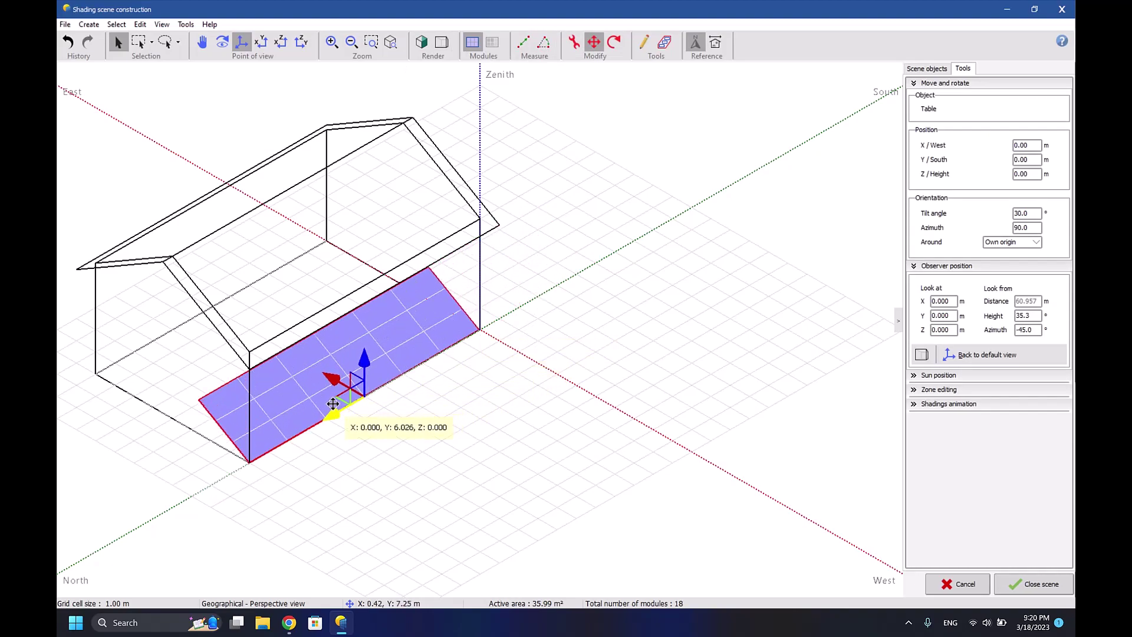
pyautogui.moveTo(364, 363); pyautogui.dragTo(353, 252)
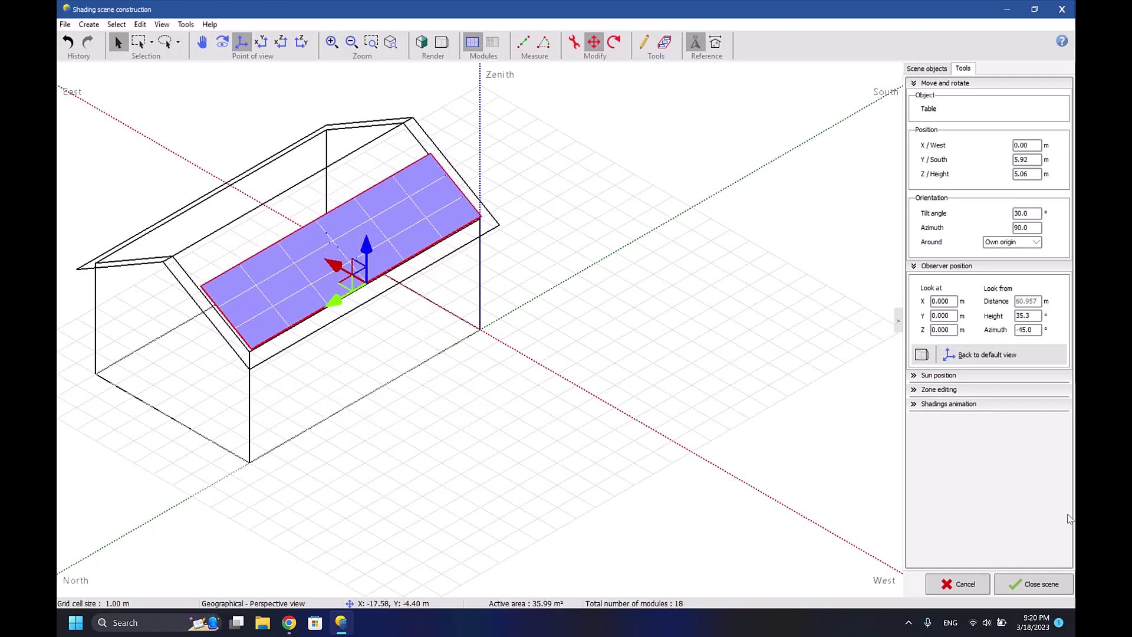
pyautogui.click(1027, 586)
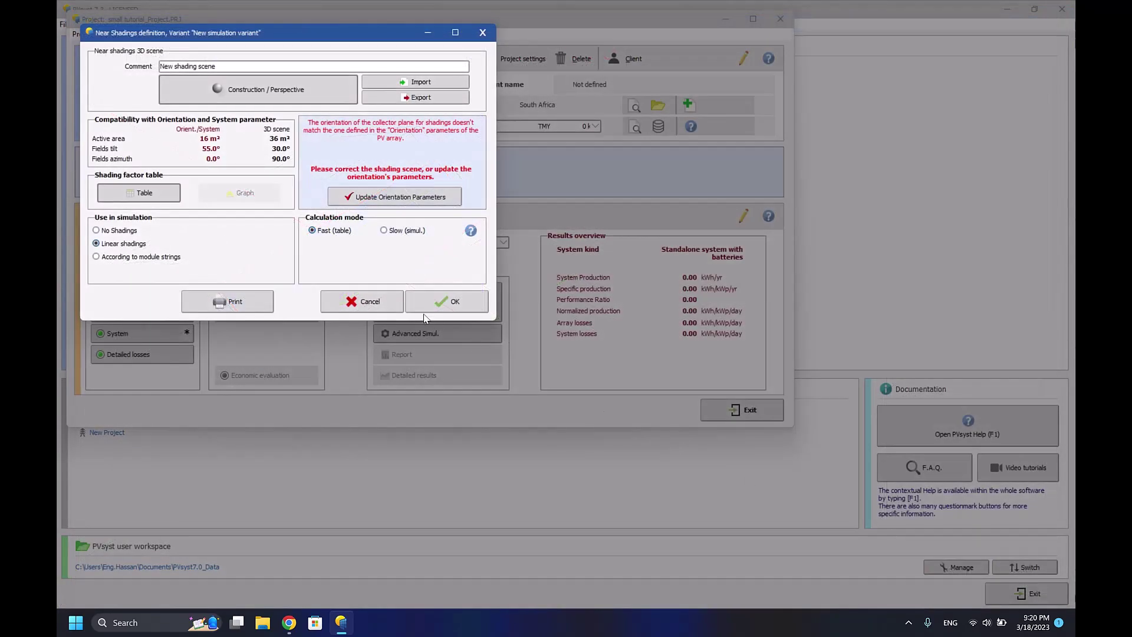
# Update the array orientation to 30° tilt and 90° azimuth, then reopen the 3D scene.
pyautogui.click(395, 195)
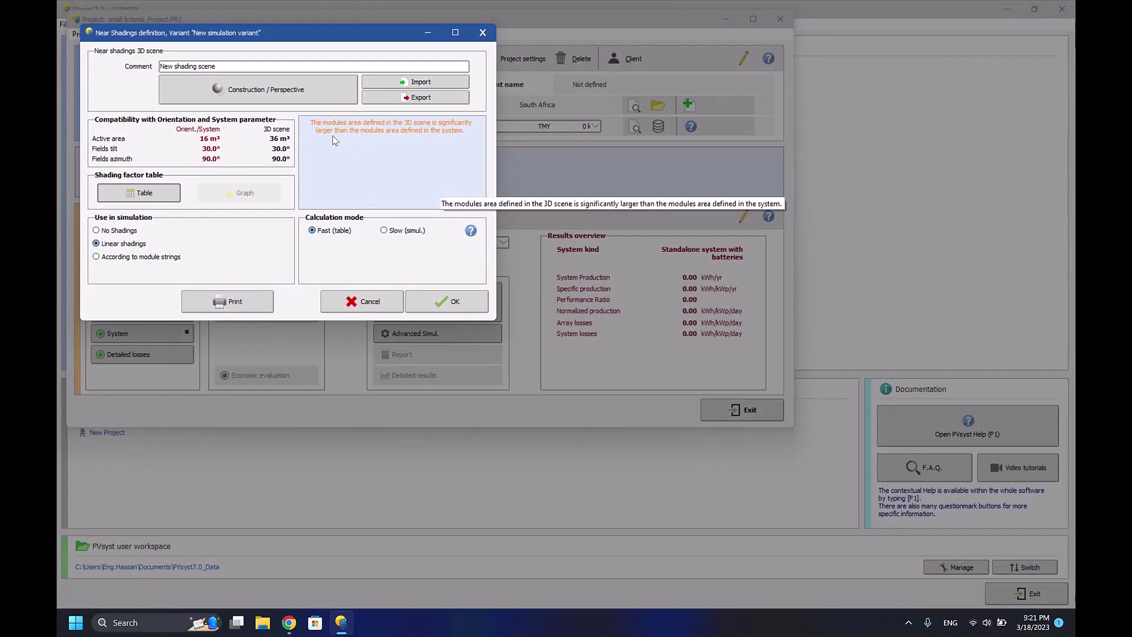
pyautogui.click(448, 306)
pyautogui.click(265, 303)
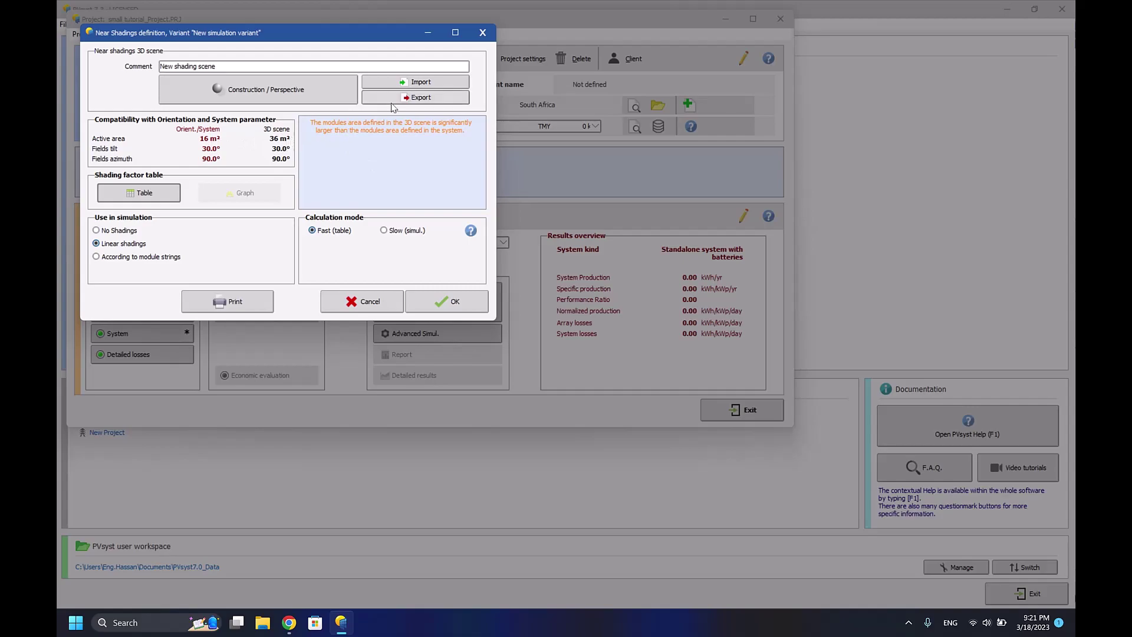
pyautogui.click(304, 95)
# Shrink the roof table to 8 modules (15.93 m²) and raise it onto the roof surface.
pyautogui.doubleClick(501, 342)
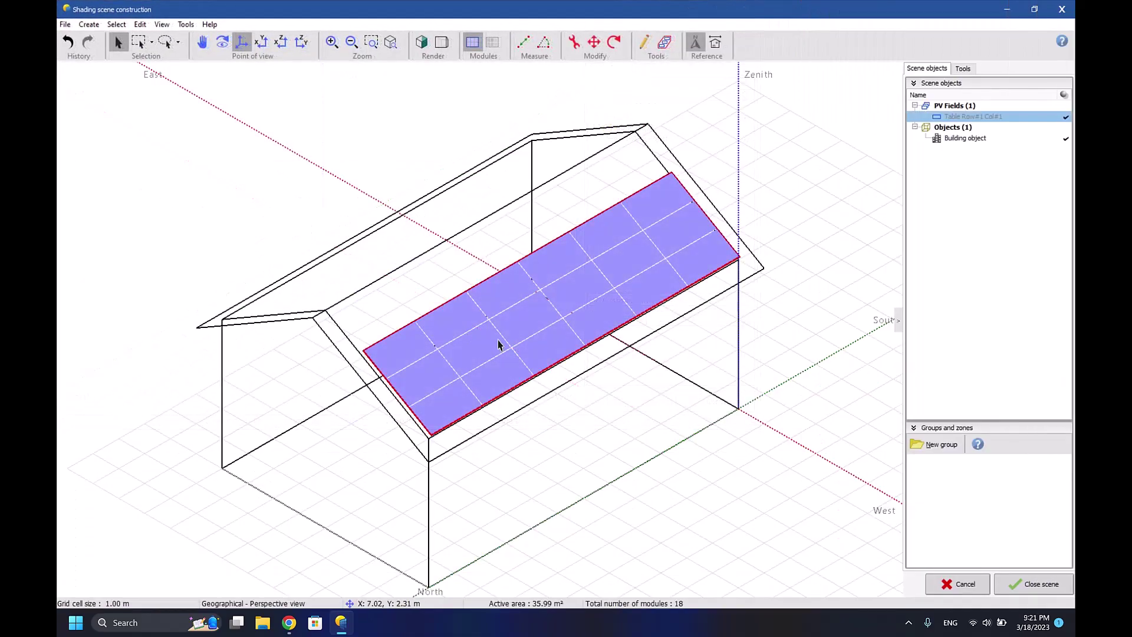
pyautogui.scroll(-2, 610, 314)
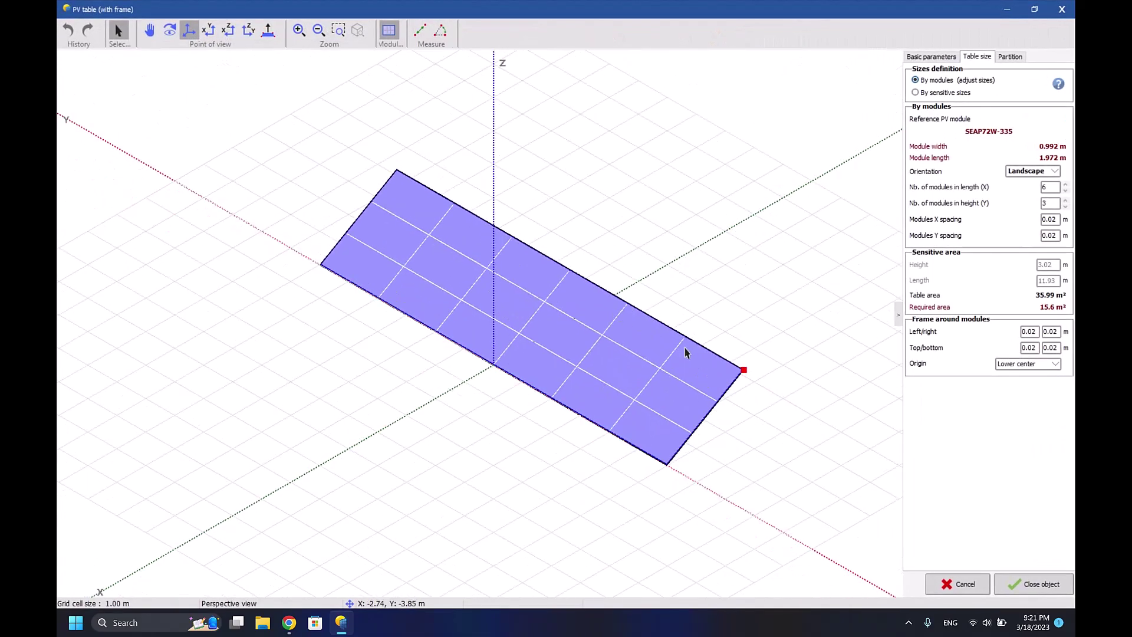
pyautogui.moveTo(741, 372); pyautogui.dragTo(689, 353)
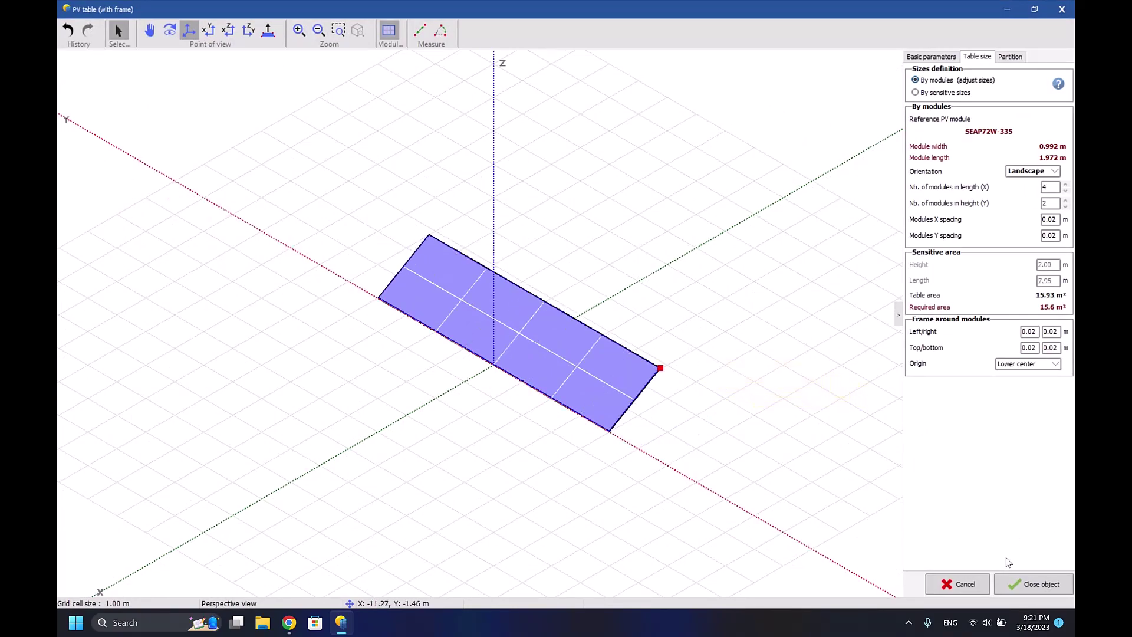
pyautogui.click(1033, 584)
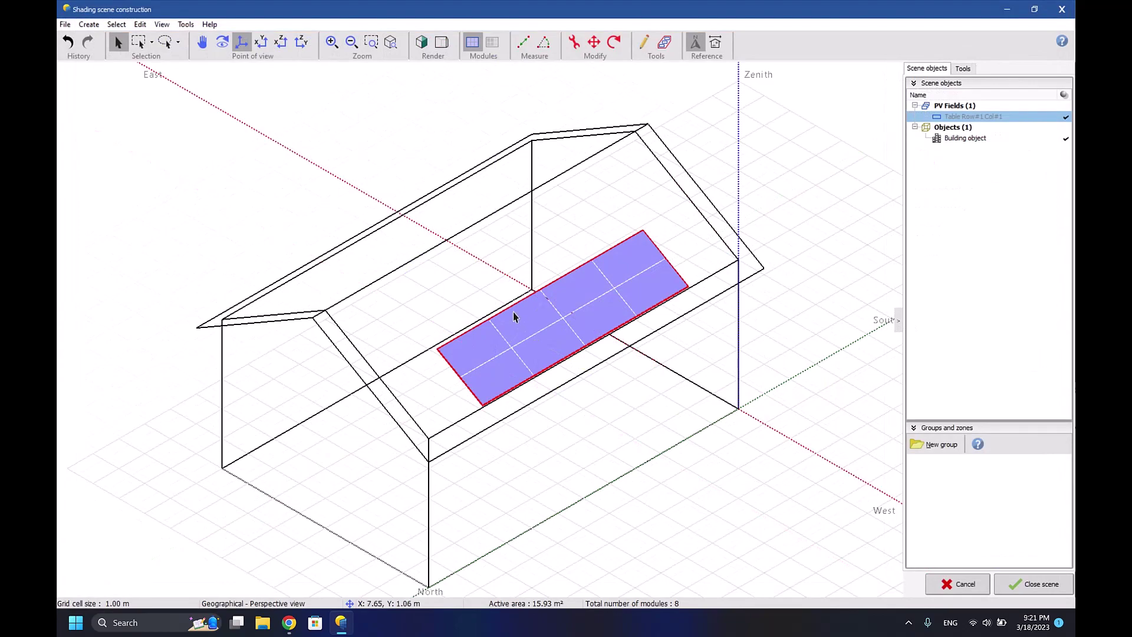
pyautogui.click(593, 41)
pyautogui.moveTo(580, 310)
pyautogui.mouseDown()
pyautogui.moveTo(582, 280)
pyautogui.moveTo(571, 315)
pyautogui.moveTo(540, 303)
pyautogui.mouseUp()
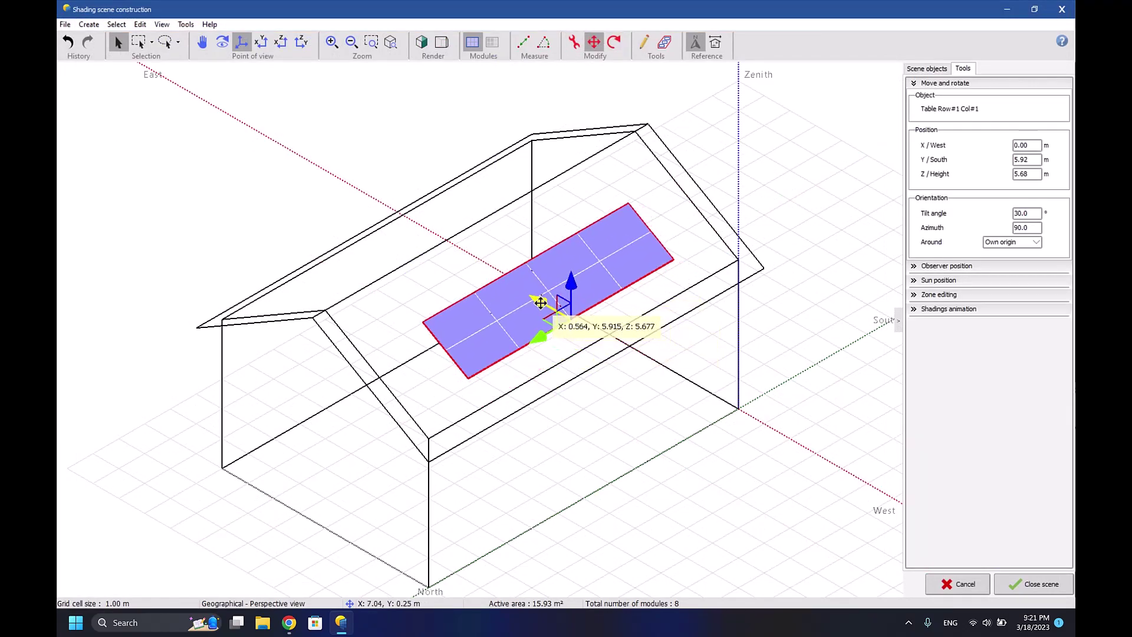
pyautogui.click(1033, 584)
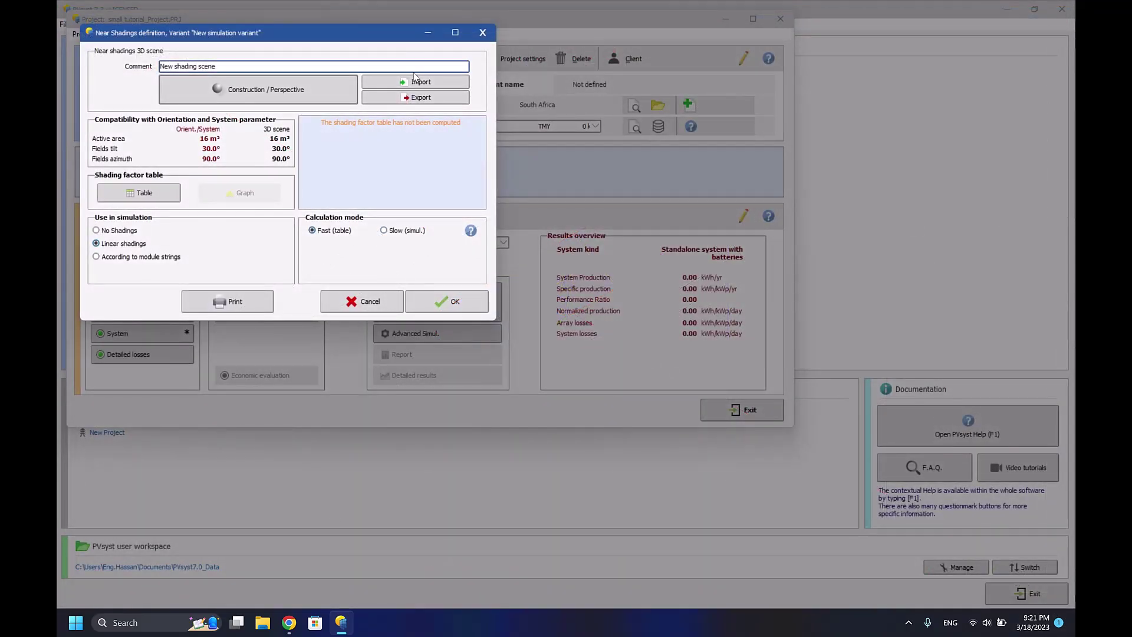
# Reopen the scene, review the table's parameters and string partition, and choose Move.
pyautogui.click(327, 95)
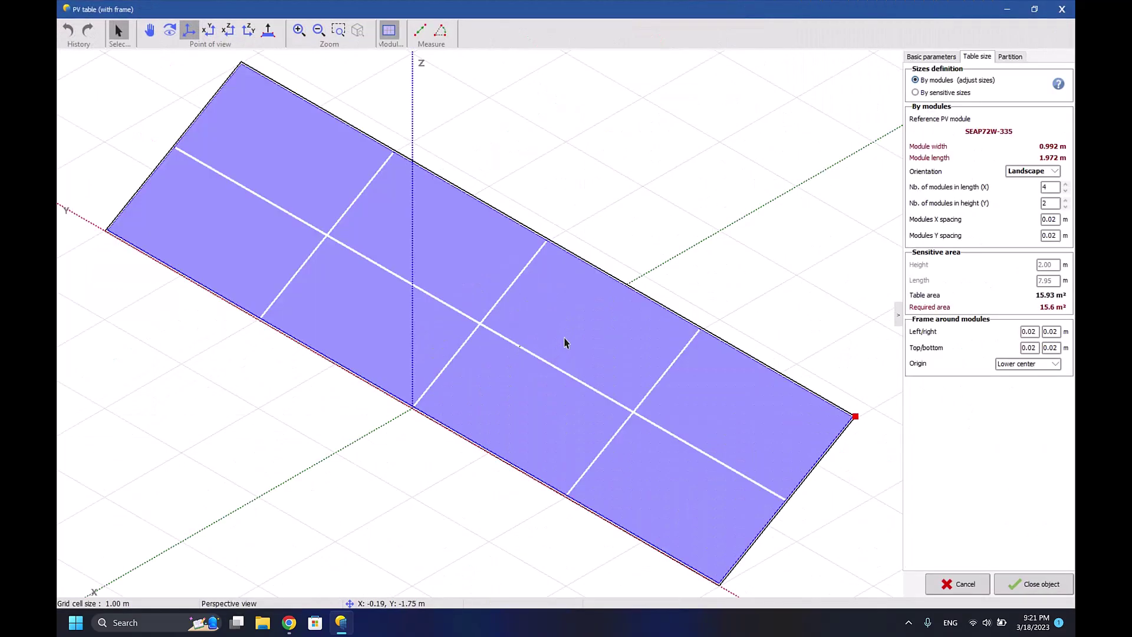
pyautogui.doubleClick(560, 309)
pyautogui.click(931, 56)
pyautogui.click(1010, 57)
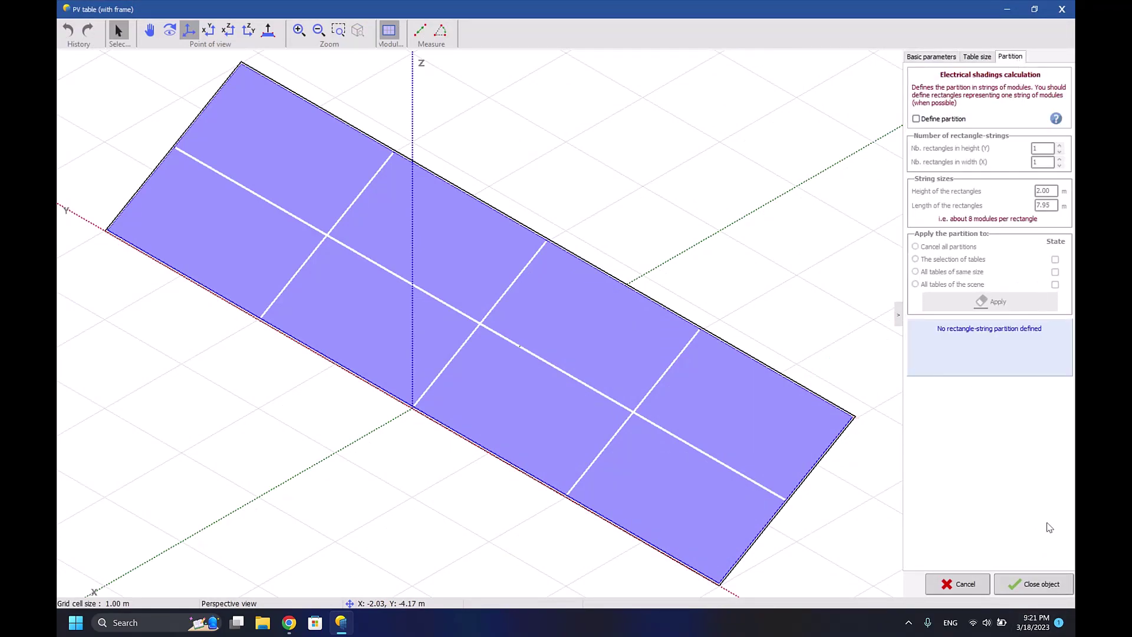
pyautogui.click(1033, 584)
pyautogui.rightClick(542, 304)
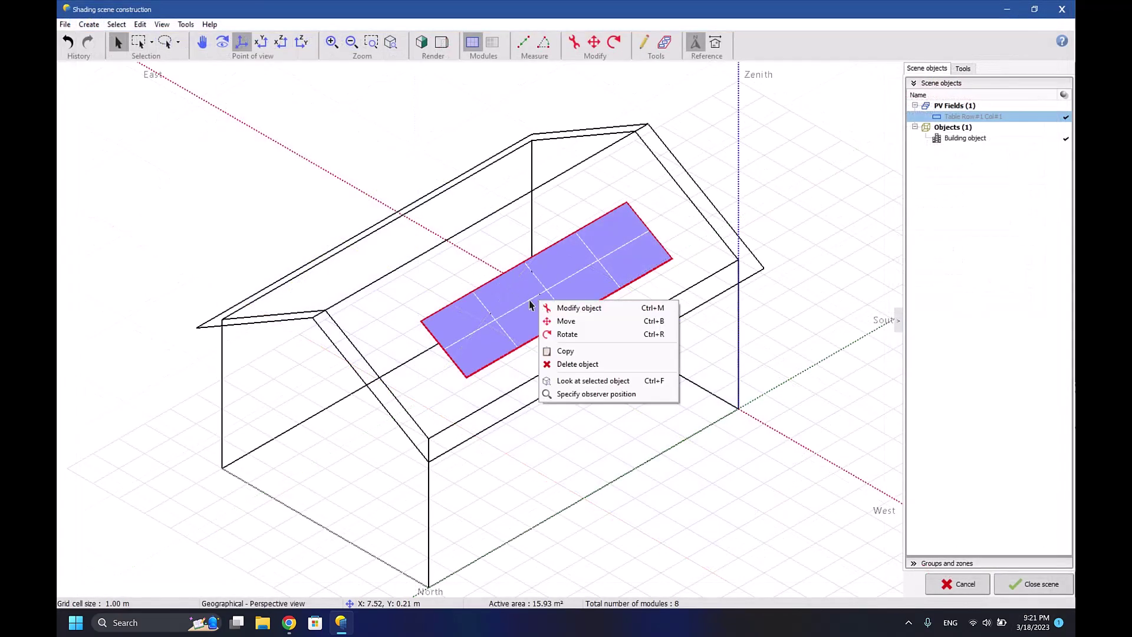
pyautogui.click(566, 321)
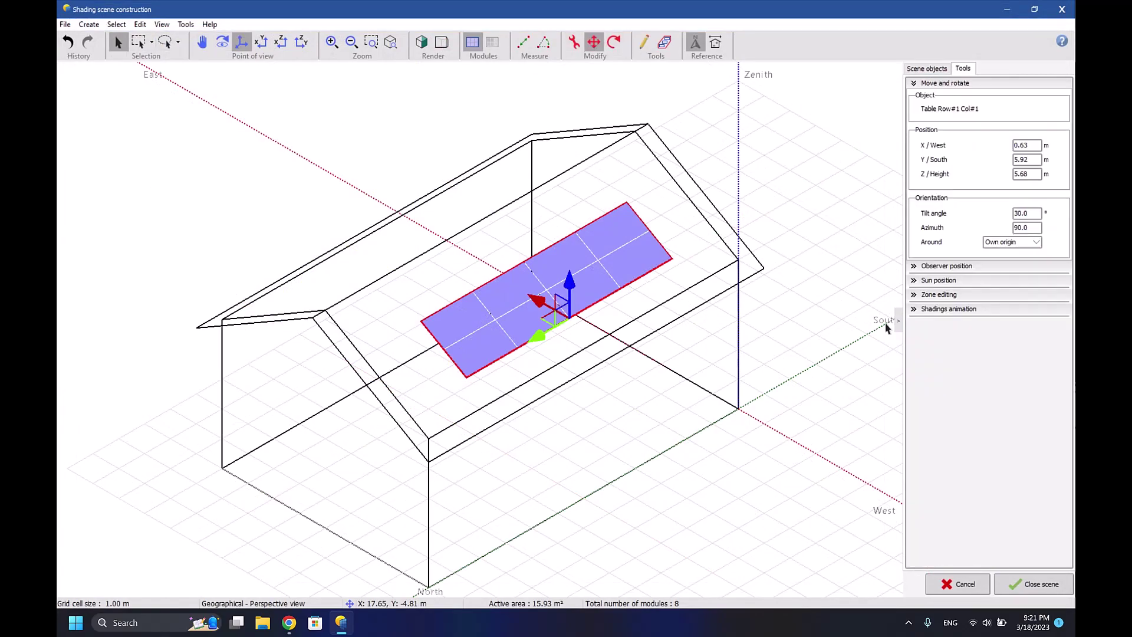
pyautogui.click(914, 309)
# Play the shading animation, shift the roof table west to X −0.19 m, and close the scene.
pyautogui.click(1009, 452)
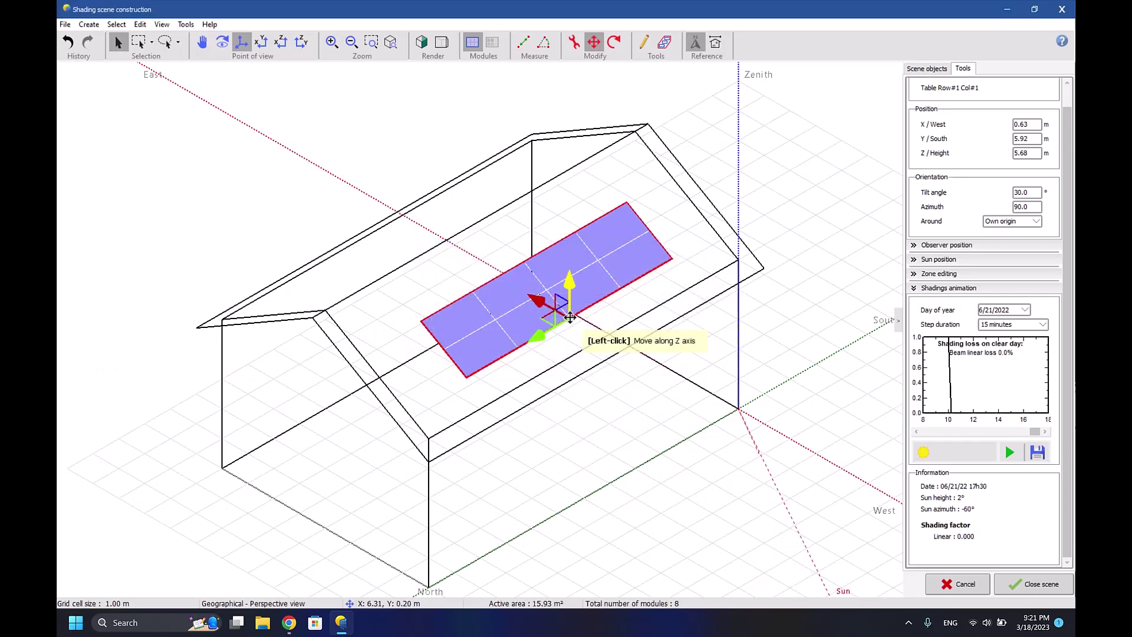
pyautogui.scroll(-2, 601, 354)
pyautogui.scroll(-1, 601, 359)
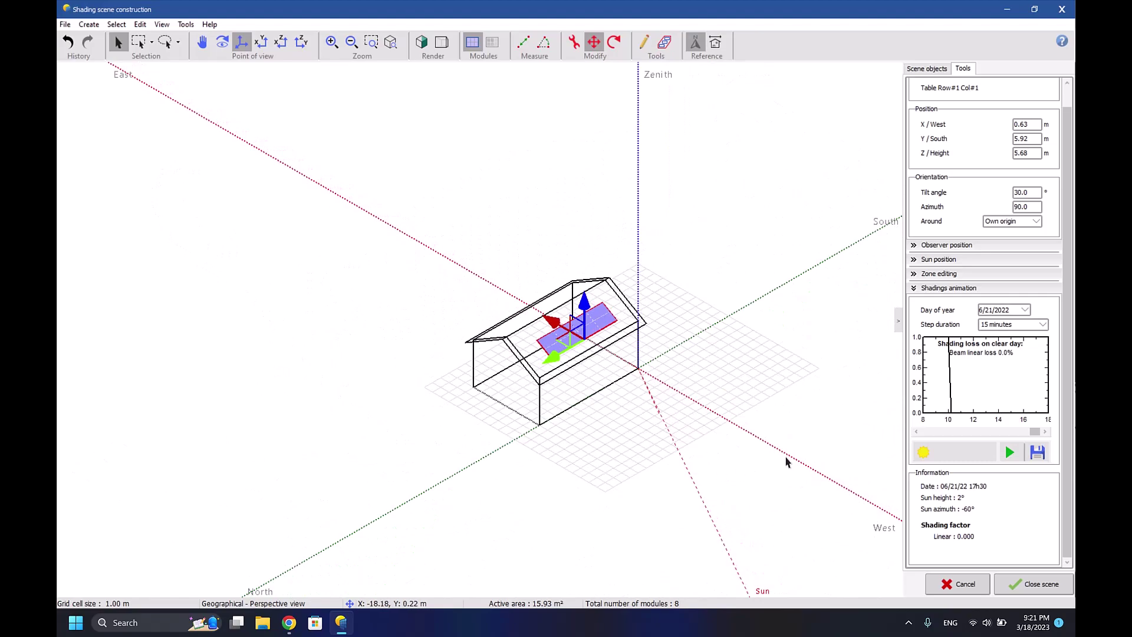
pyautogui.scroll(3, 478, 341)
pyautogui.scroll(1, 557, 349)
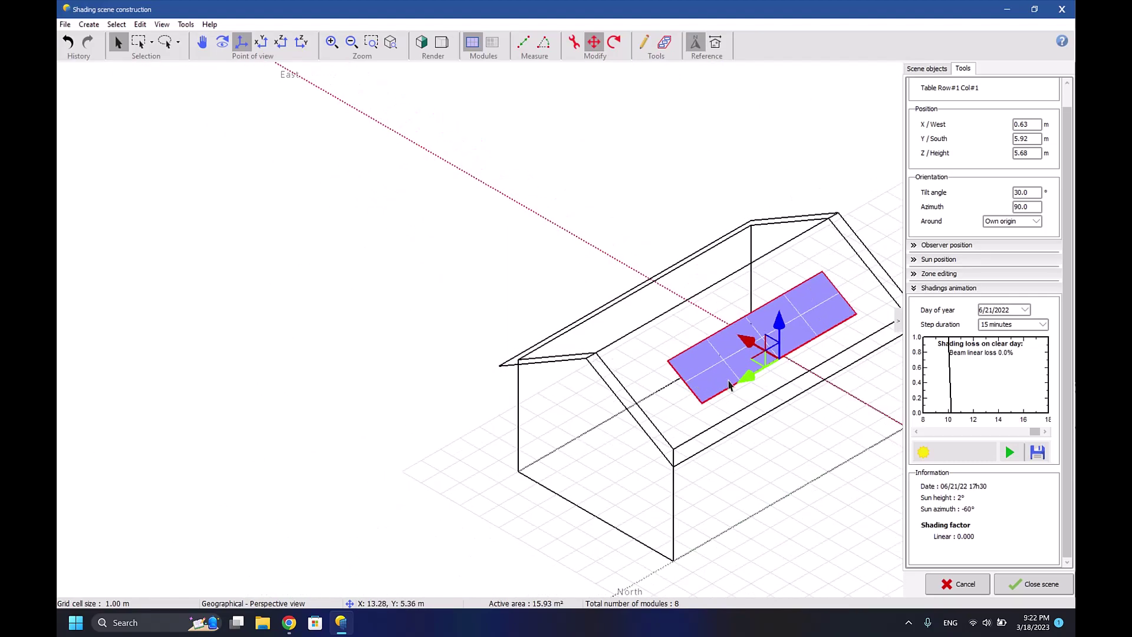
pyautogui.moveTo(750, 337)
pyautogui.mouseDown()
pyautogui.moveTo(647, 283)
pyautogui.moveTo(634, 296)
pyautogui.moveTo(646, 283)
pyautogui.moveTo(760, 355)
pyautogui.mouseUp()
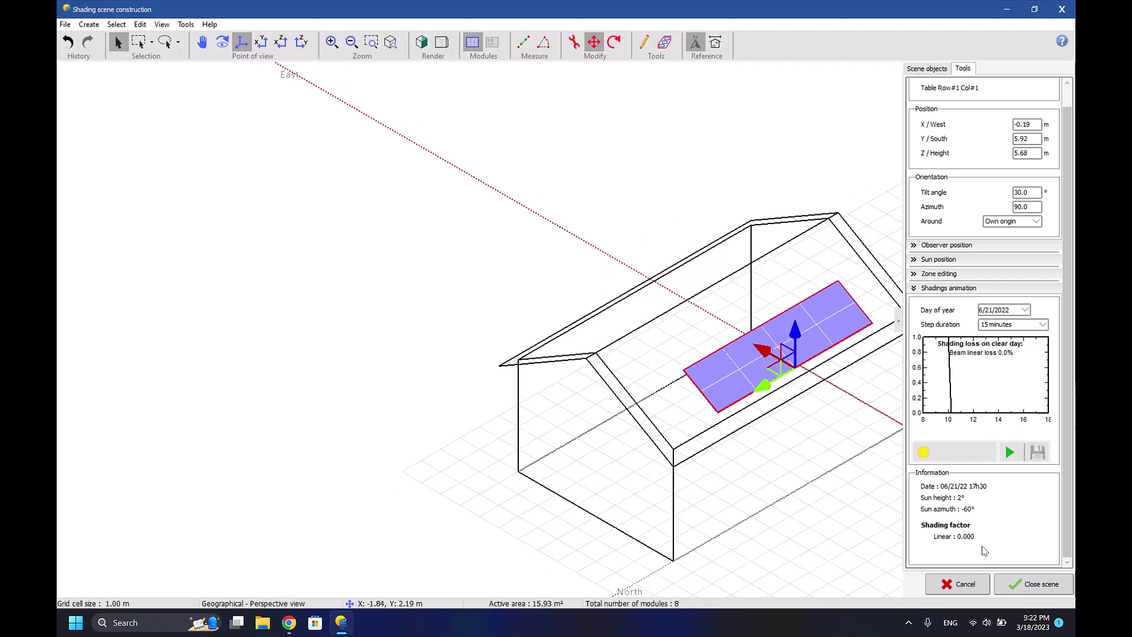
pyautogui.click(1033, 584)
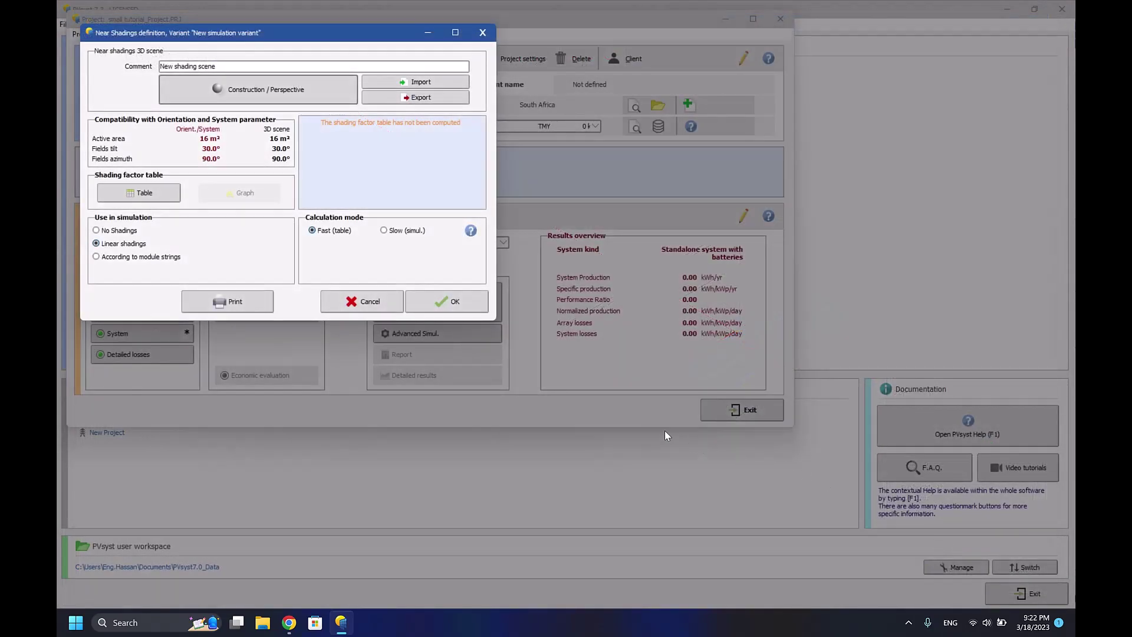
# Compute the shading factor table and run the simulation (4268 kWh/yr, PR 0.672).
pyautogui.click(437, 305)
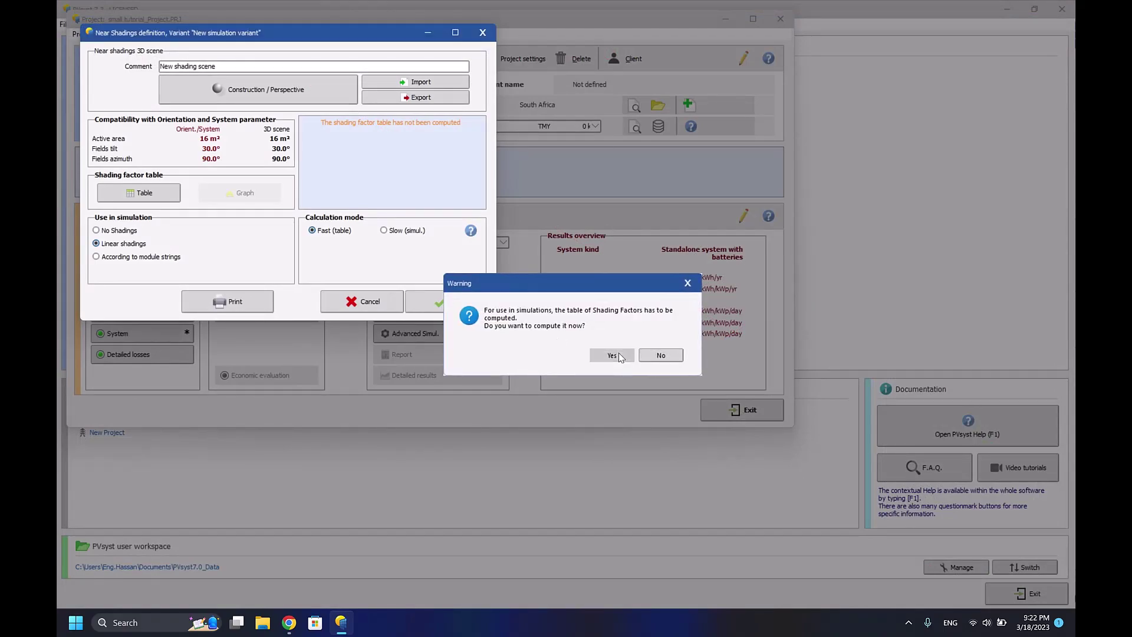
pyautogui.click(612, 354)
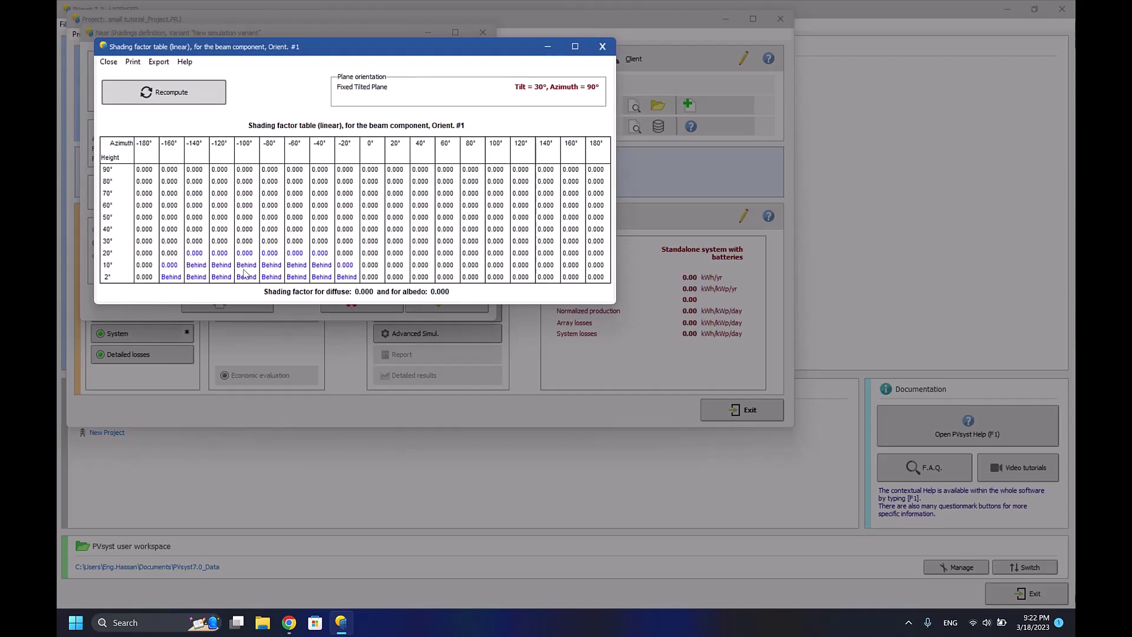
pyautogui.click(603, 46)
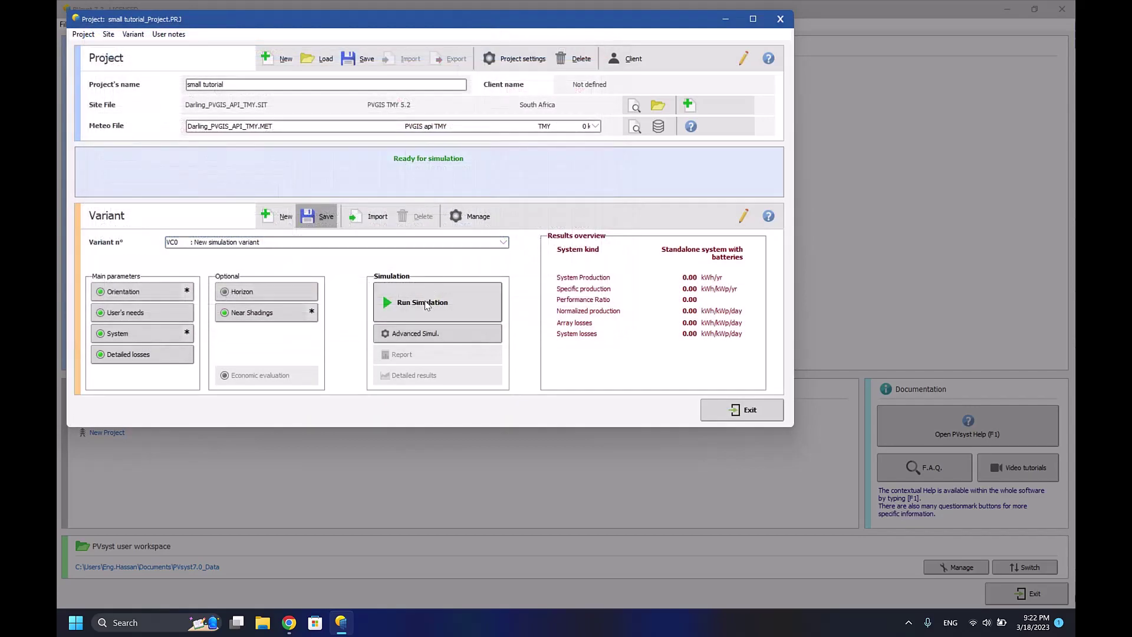
pyautogui.click(424, 305)
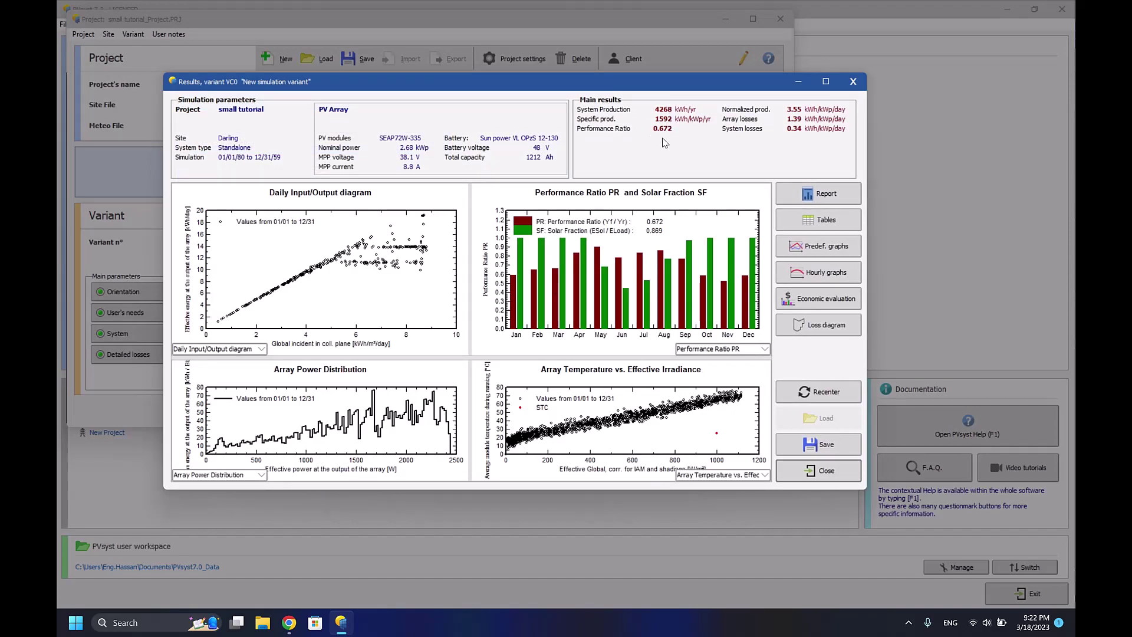
pyautogui.click(853, 82)
# Re-run the already computed simulation, then reopen the near shadings definition.
pyautogui.click(266, 313)
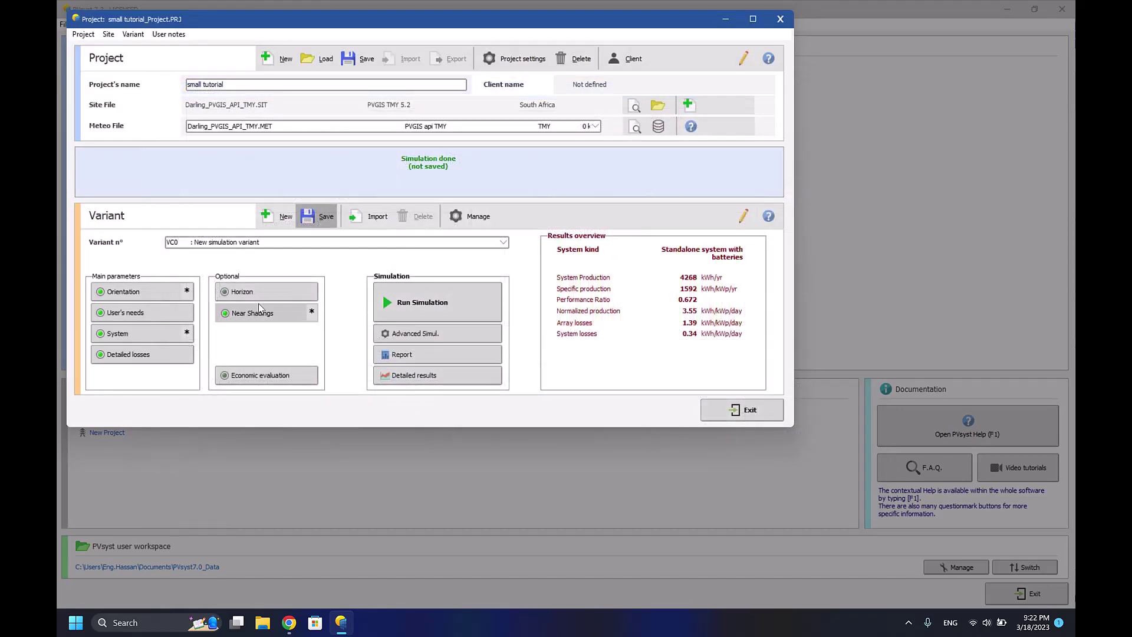
pyautogui.click(482, 33)
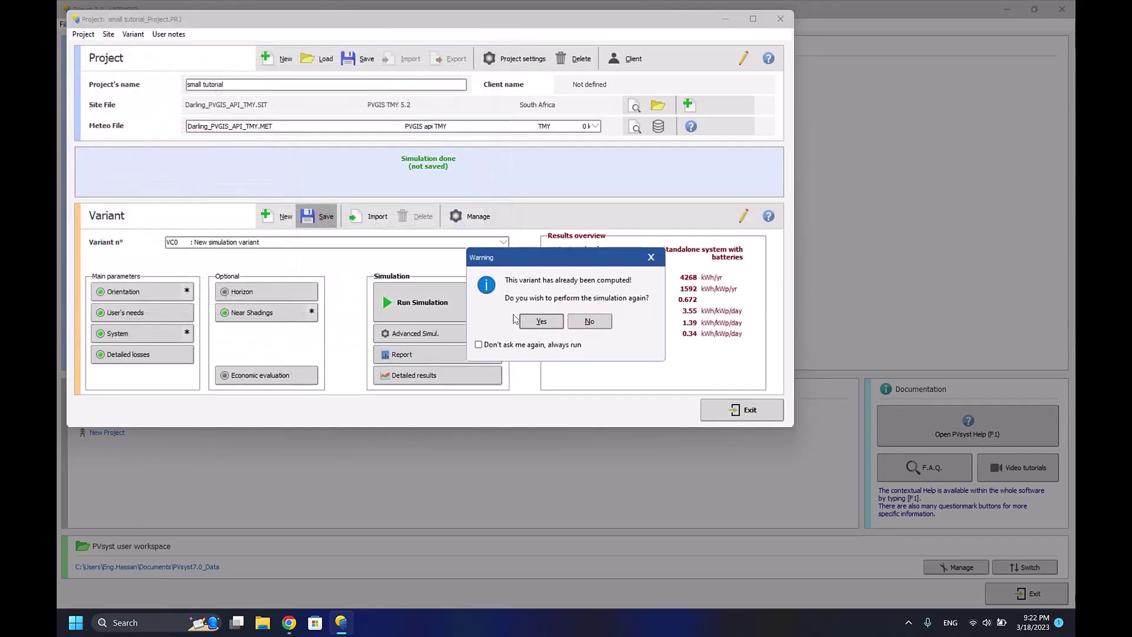
pyautogui.click(556, 325)
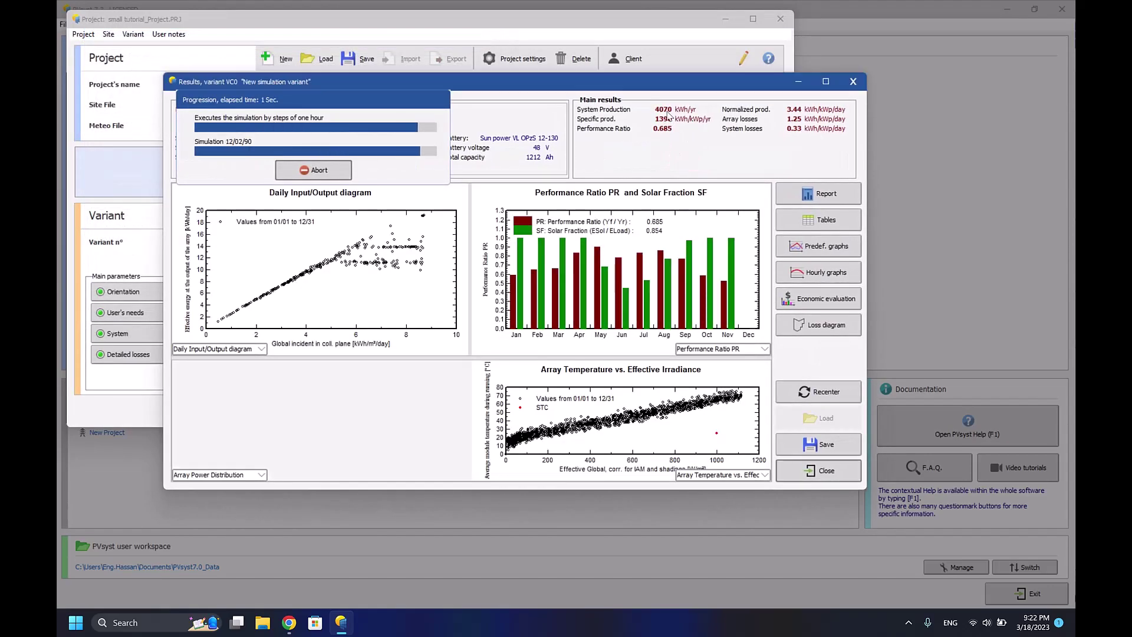
pyautogui.click(853, 82)
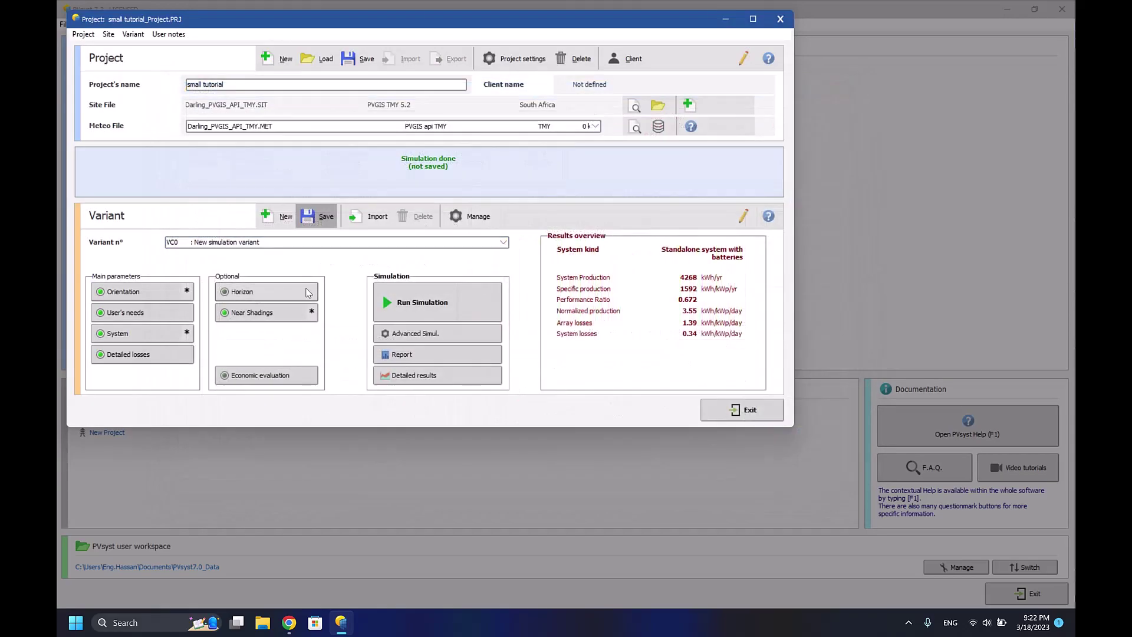
pyautogui.click(265, 313)
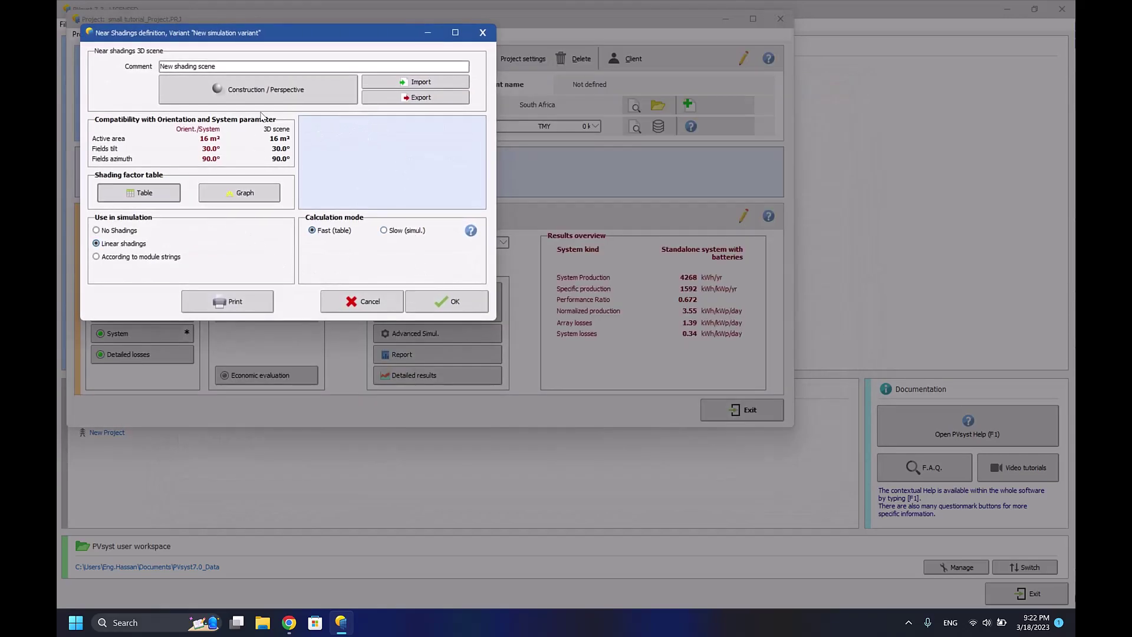
# Revisit the 3D shading scene, accept near shadings, and re-run the simulation (4268 kWh/yr).
pyautogui.click(262, 92)
pyautogui.press('Delete')
pyautogui.click(637, 337)
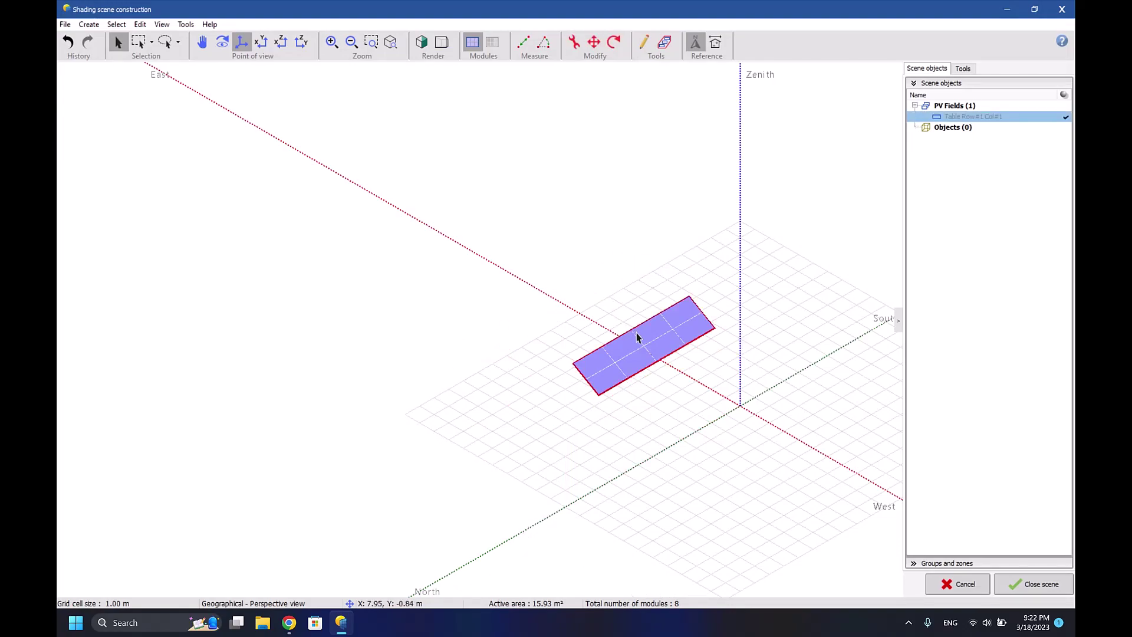
pyautogui.press('Delete')
pyautogui.click(1033, 584)
pyautogui.click(448, 301)
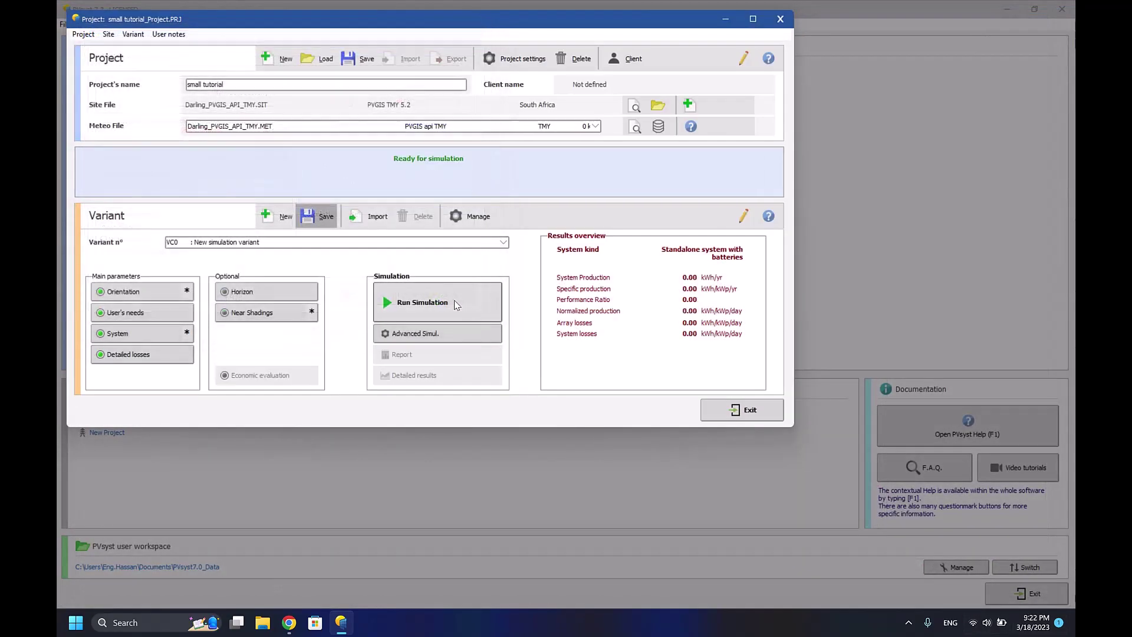
pyautogui.click(455, 305)
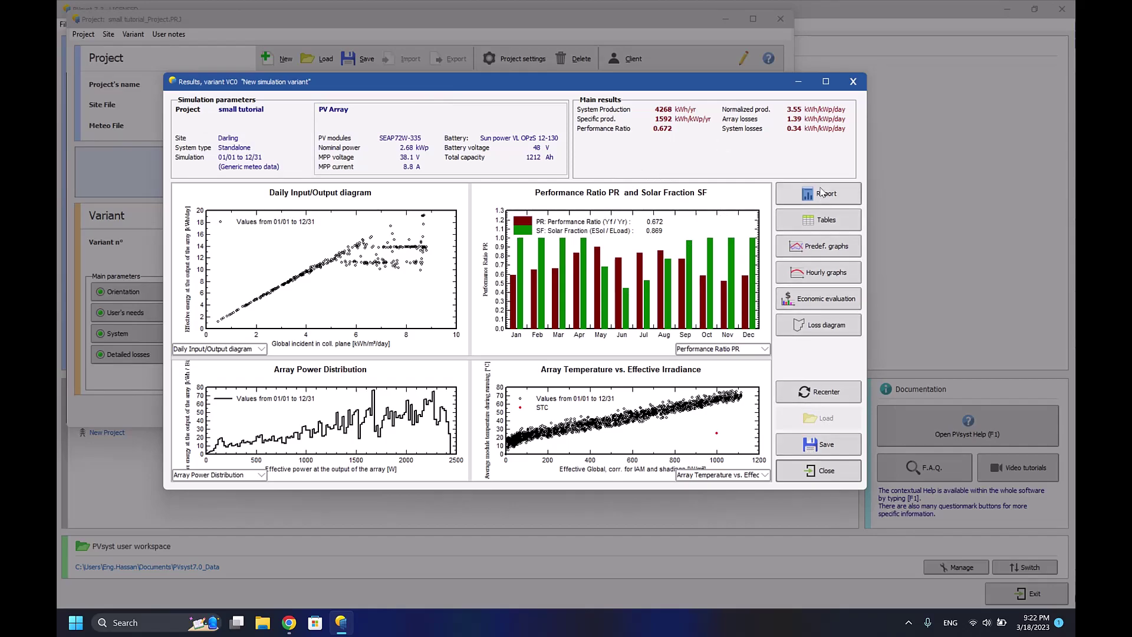
# Page through the seven-page simulation report preview and close it.
pyautogui.press('Return')
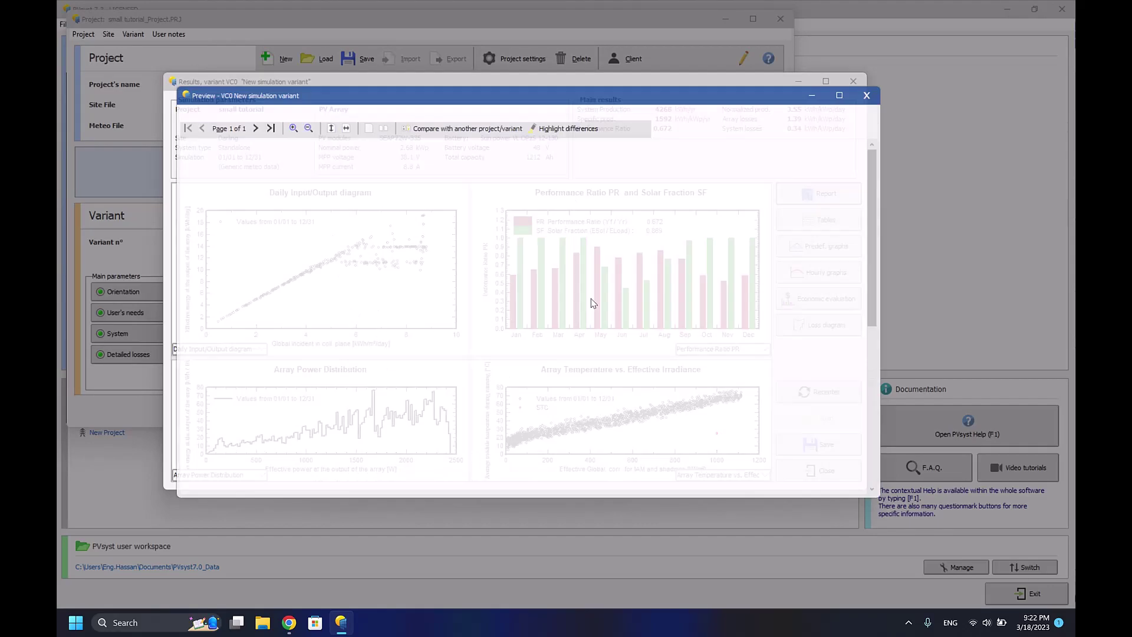
pyautogui.scroll(-4, 480, 278)
pyautogui.scroll(-2, 522, 283)
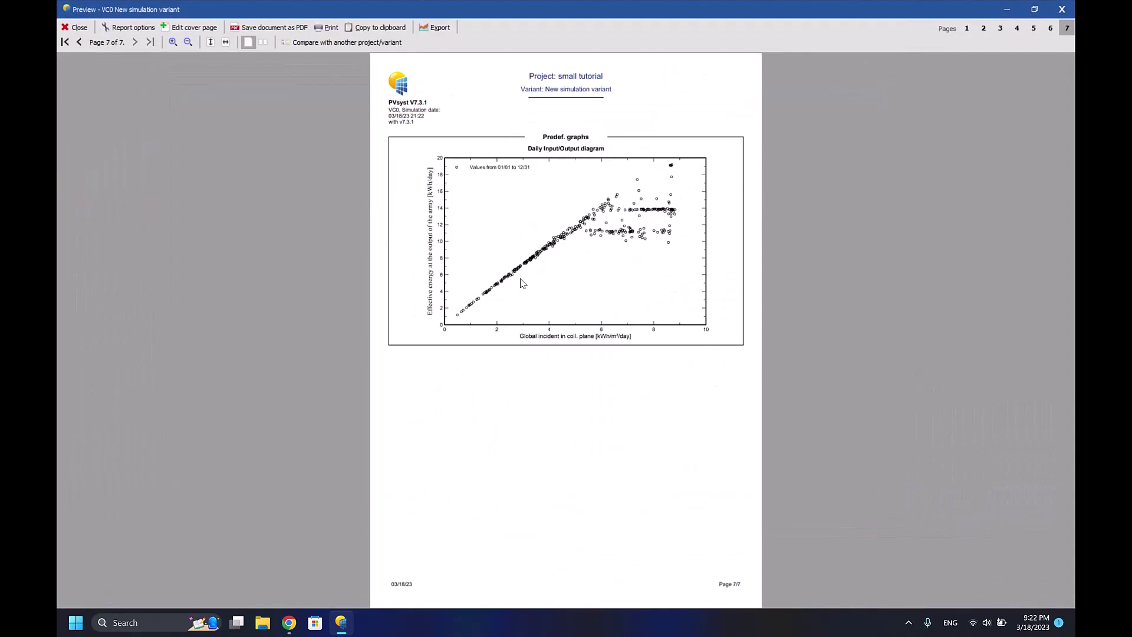
pyautogui.press('Home')
pyautogui.click(1061, 9)
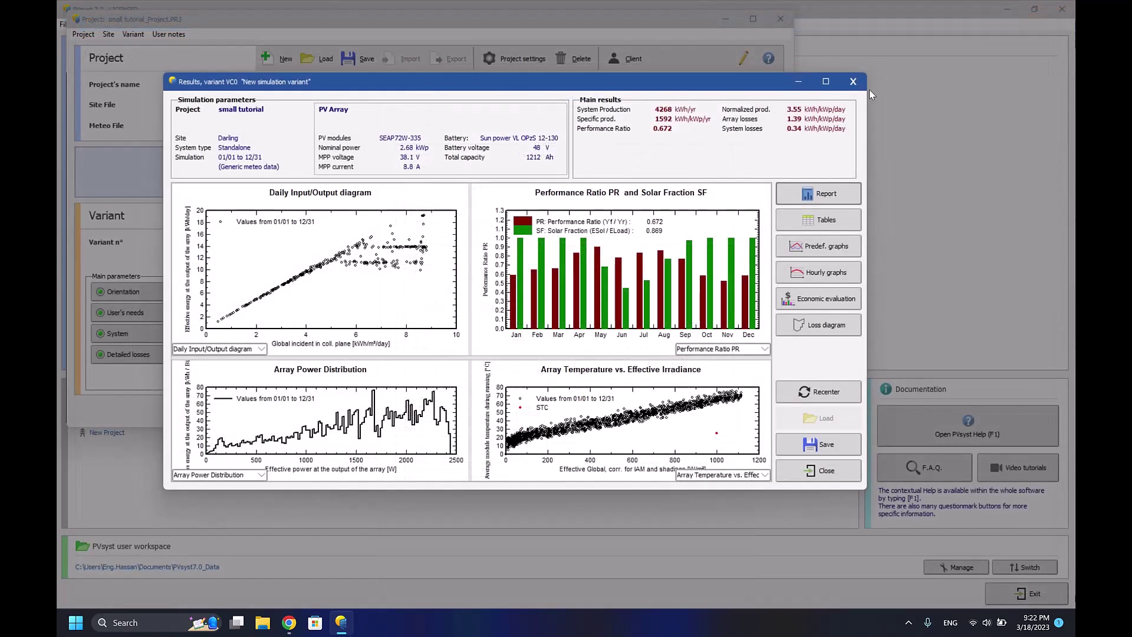
# Skip saving for now and browse the economic evaluation's financial, sale and self-consumption tabs.
pyautogui.click(853, 81)
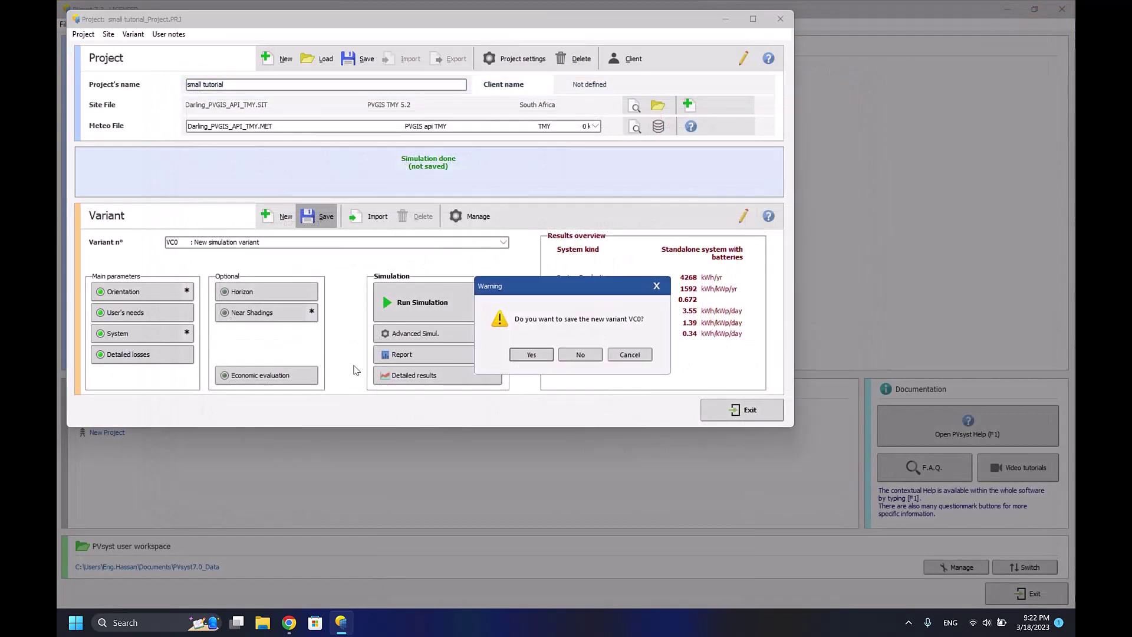
pyautogui.click(620, 357)
pyautogui.click(252, 375)
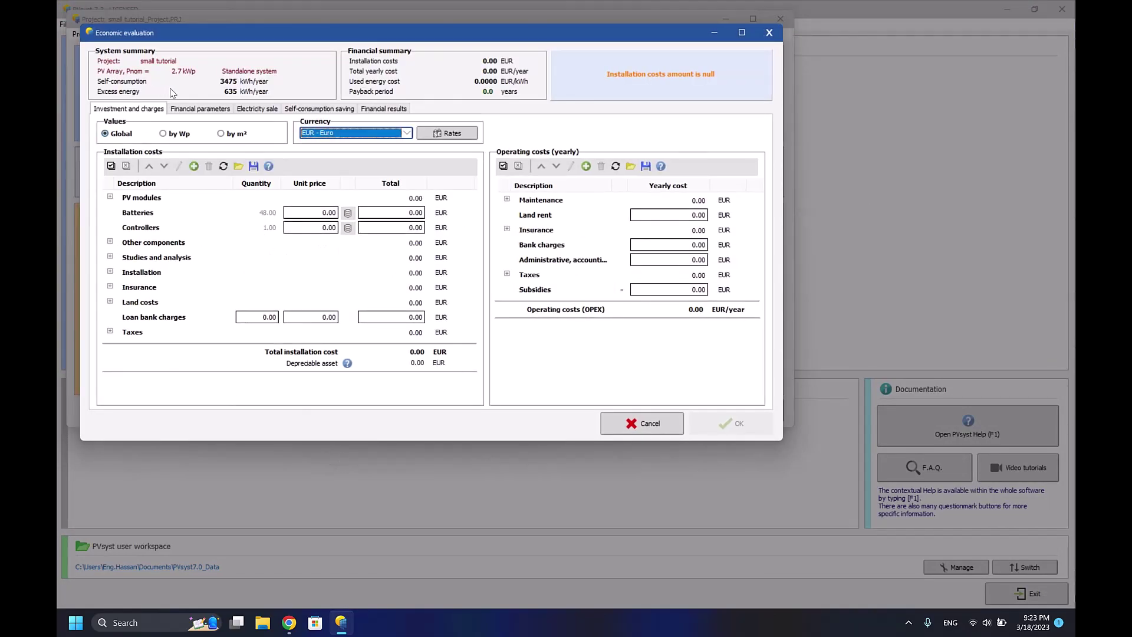
pyautogui.click(200, 109)
pyautogui.click(257, 109)
pyautogui.click(295, 110)
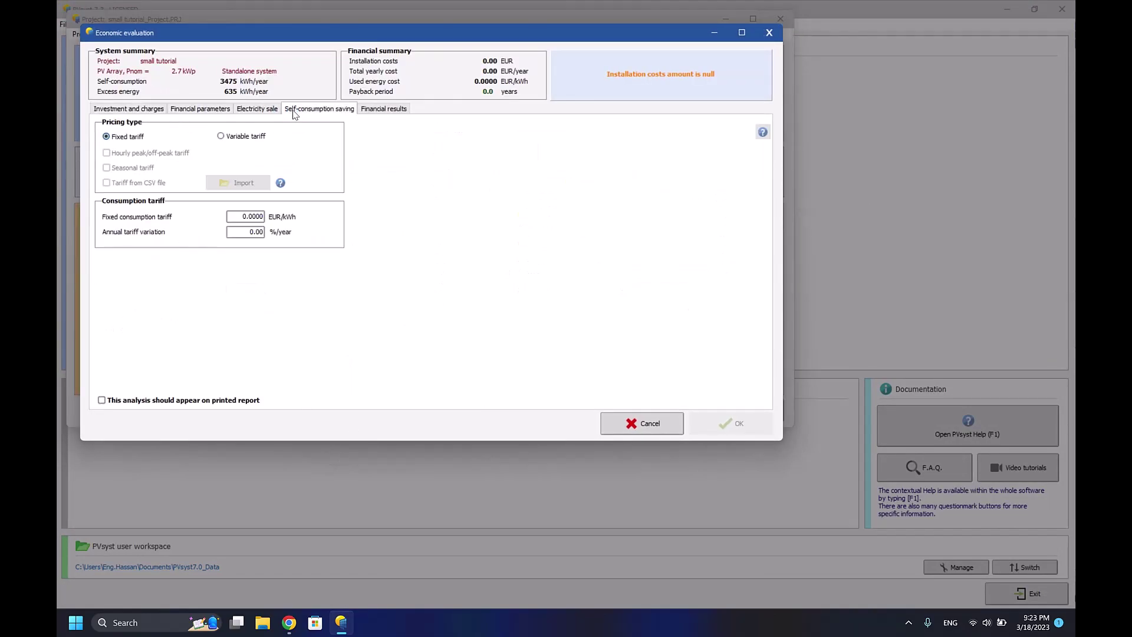
# Leave the economic evaluation unchanged and agree to save variant VC0.
pyautogui.click(717, 421)
pyautogui.click(382, 293)
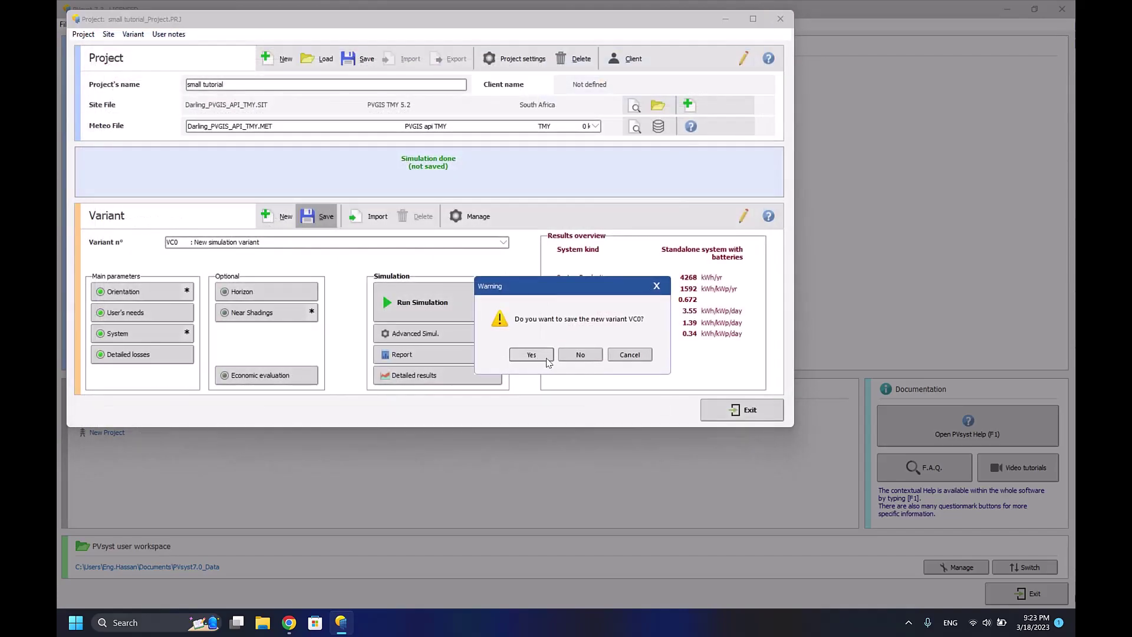
pyautogui.click(532, 354)
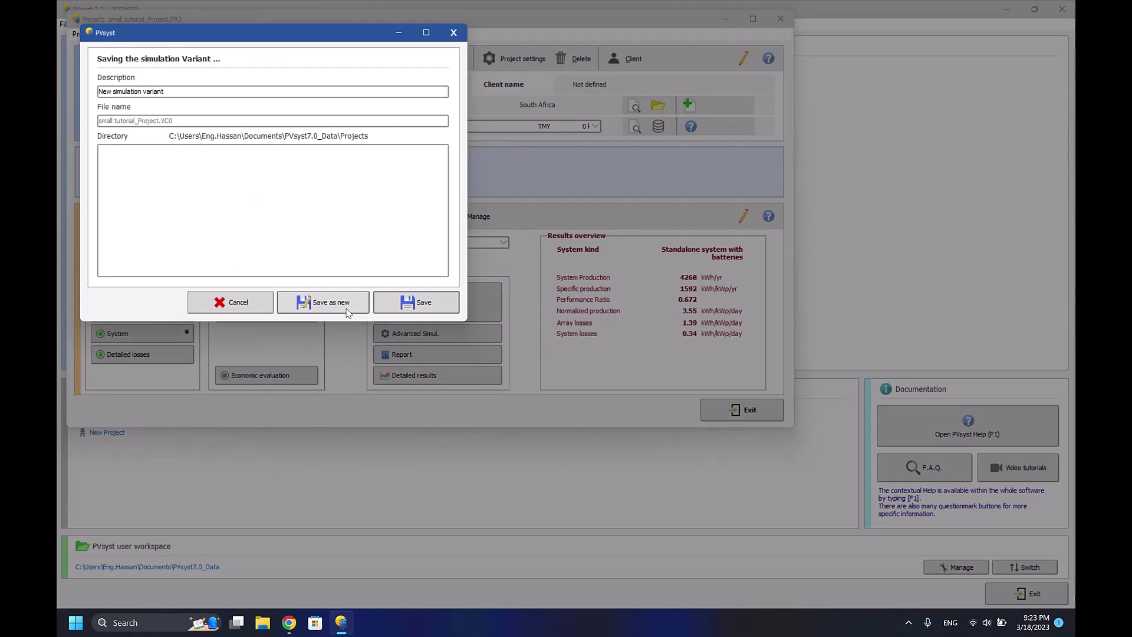